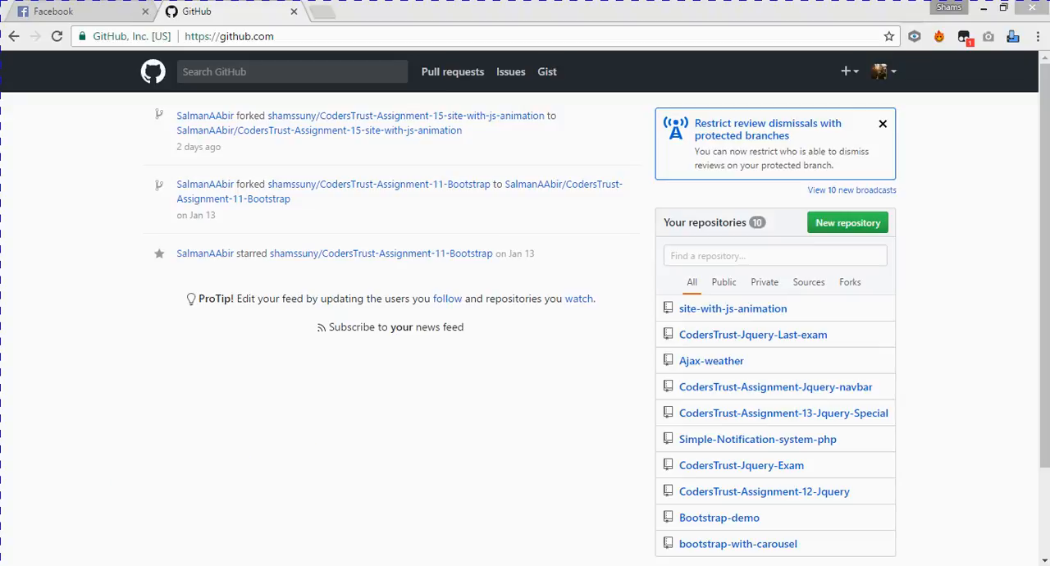
# - Switch to the pract folder in File Explorer and open its index.html in Chrome to preview the page
pyautogui.moveTo(100, 565)
pyautogui.click(100, 517)
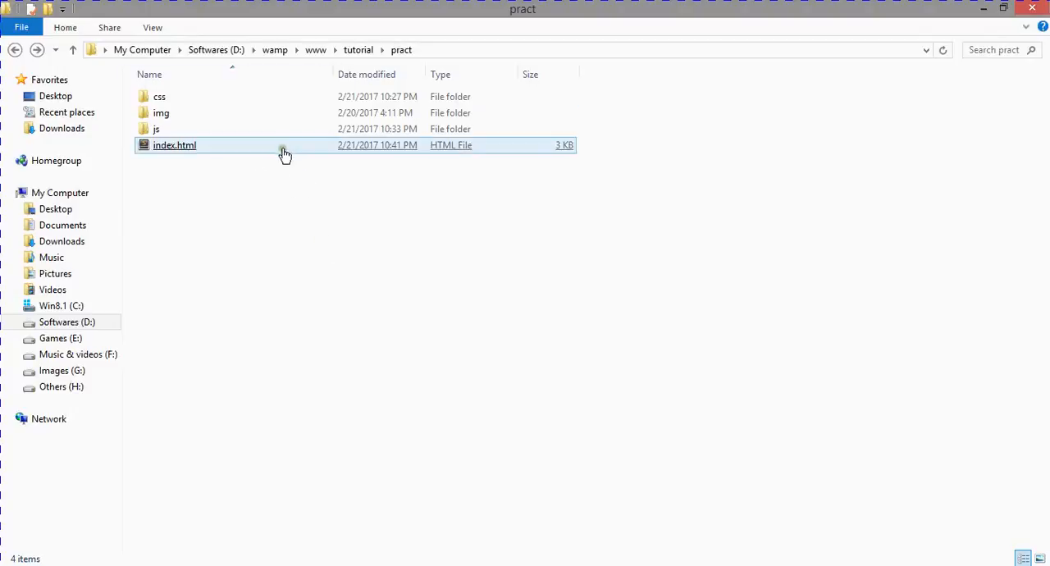
pyautogui.moveTo(279, 146); pyautogui.dragTo(320, 15)
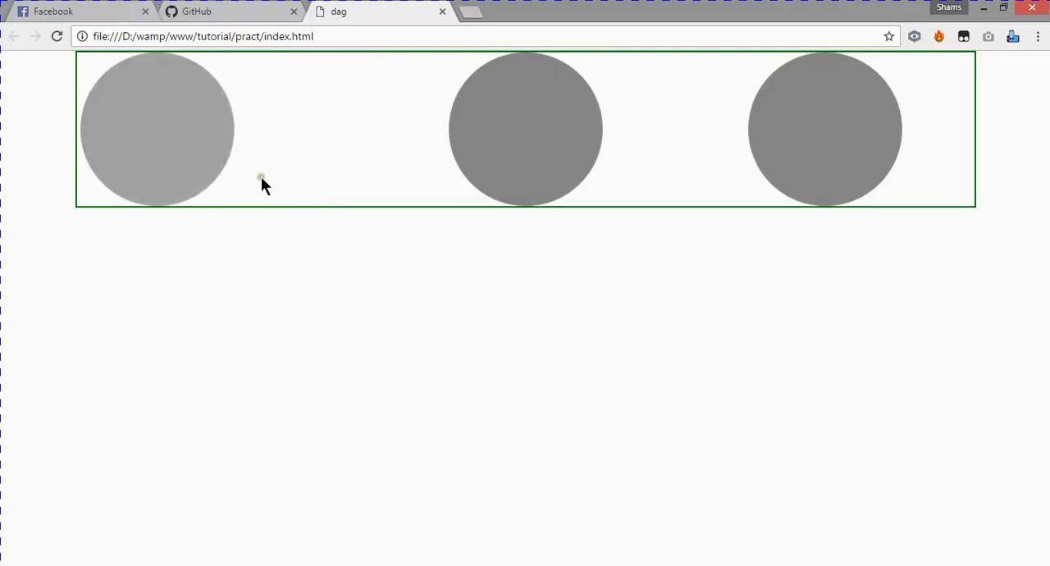
pyautogui.click(119, 565)
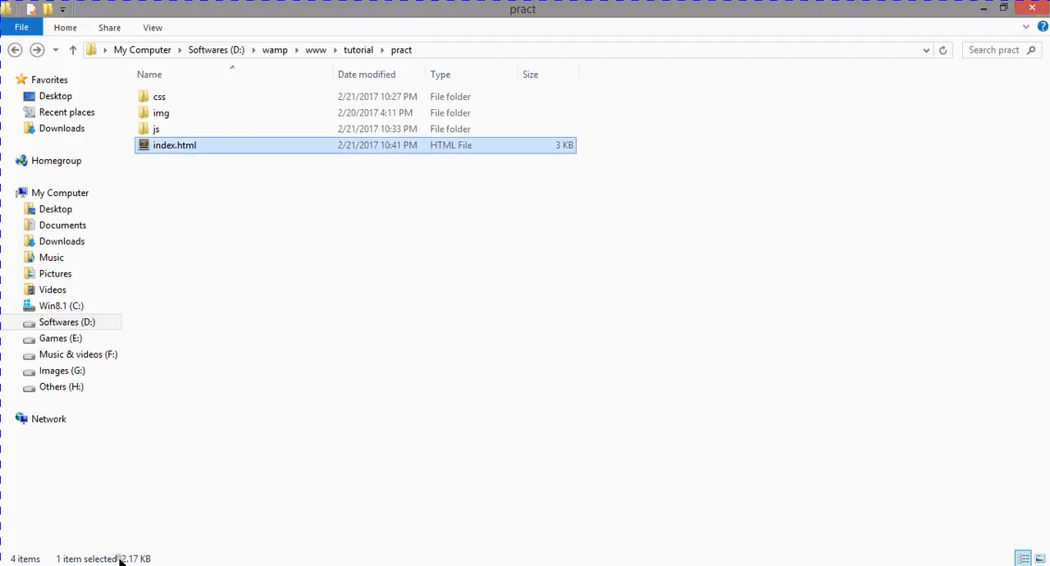
pyautogui.click(258, 205)
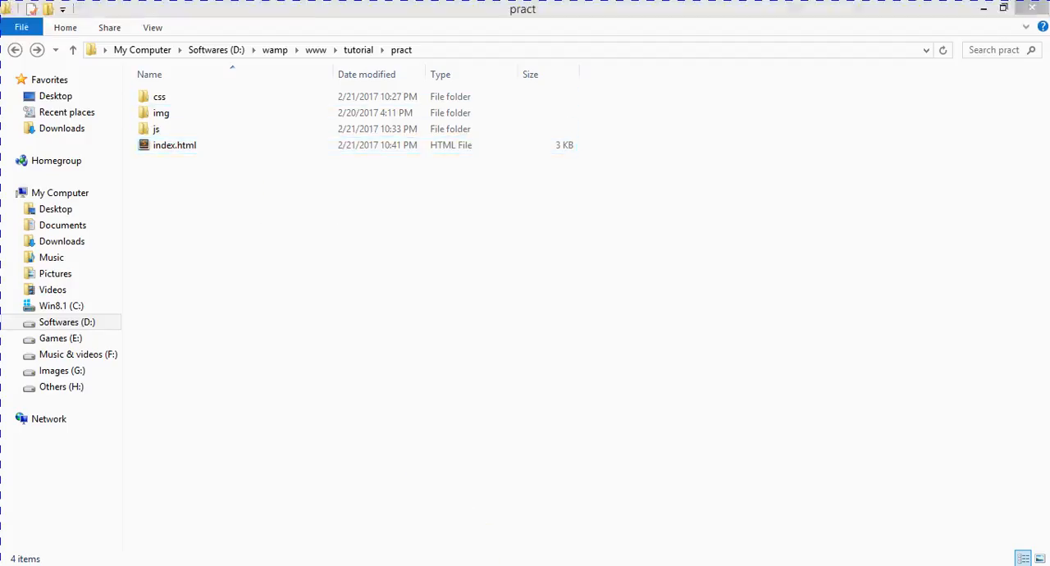
pyautogui.click(164, 565)
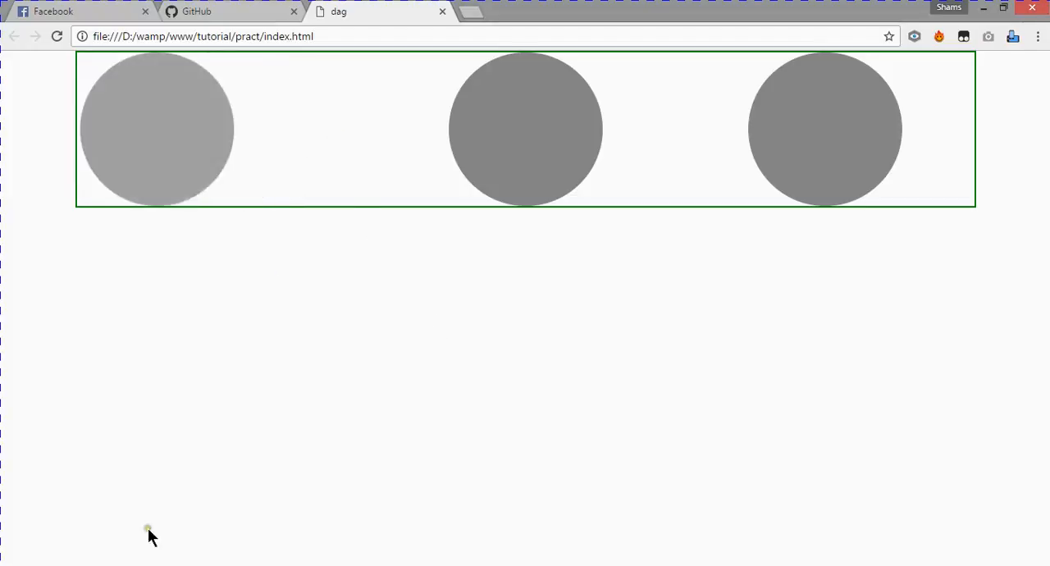
# - Create a new public GitHub repository named test, initialized with a README
pyautogui.click(246, 12)
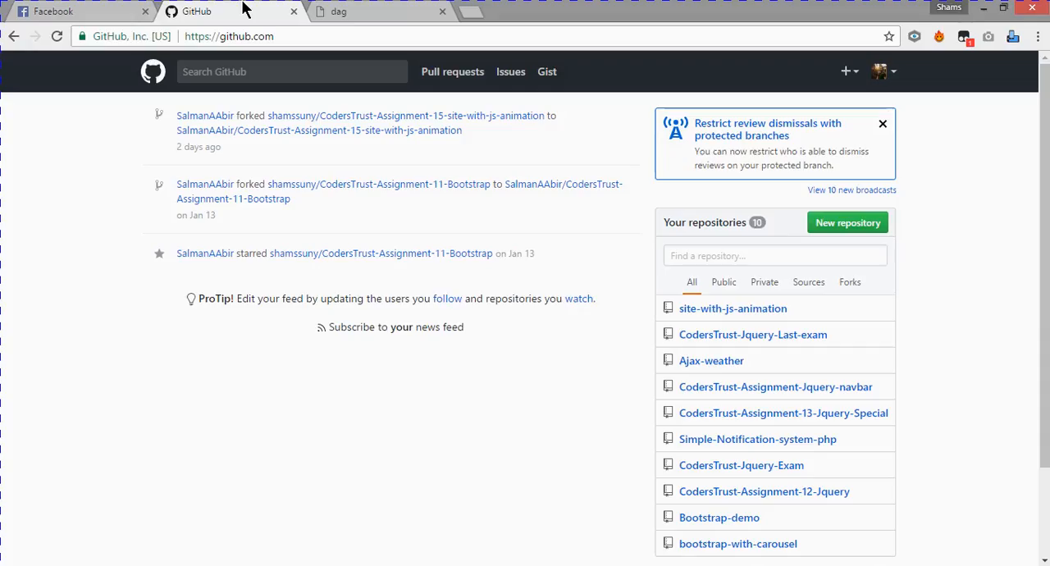
pyautogui.click(849, 74)
pyautogui.click(857, 114)
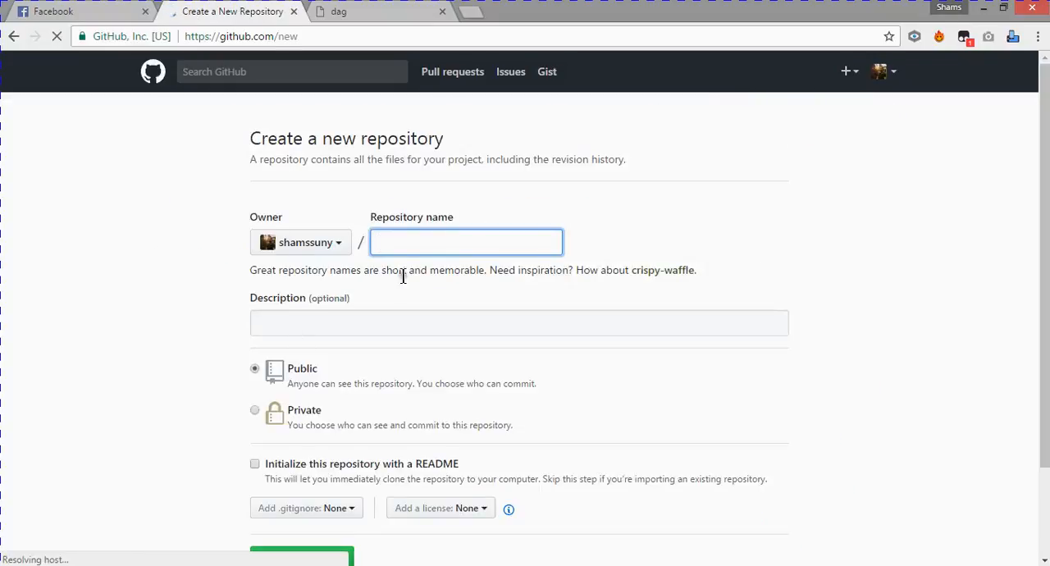
pyautogui.write('test')
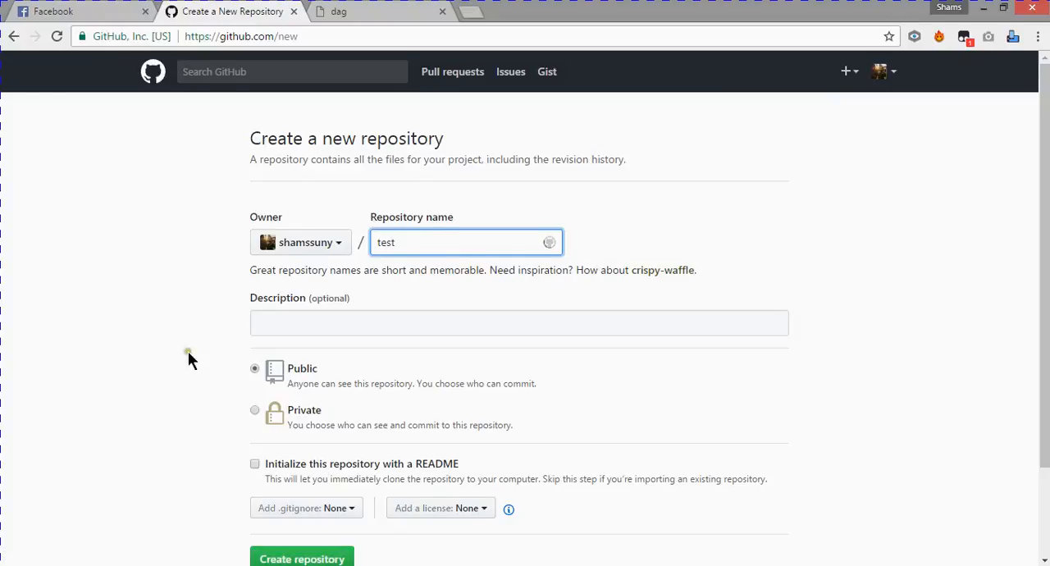
pyautogui.scroll(-2, 188, 353)
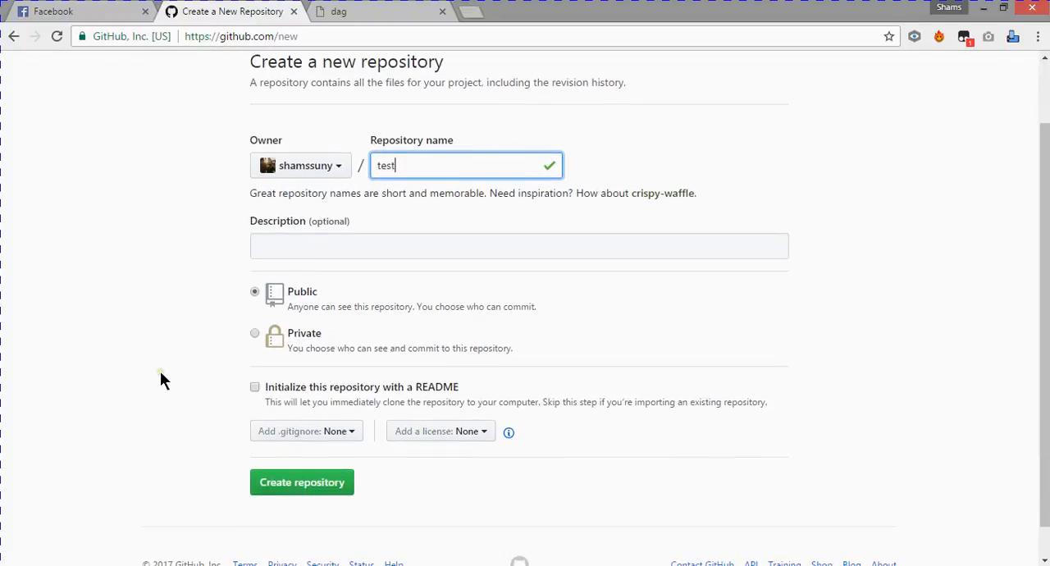
pyautogui.click(254, 387)
pyautogui.scroll(-1, 189, 415)
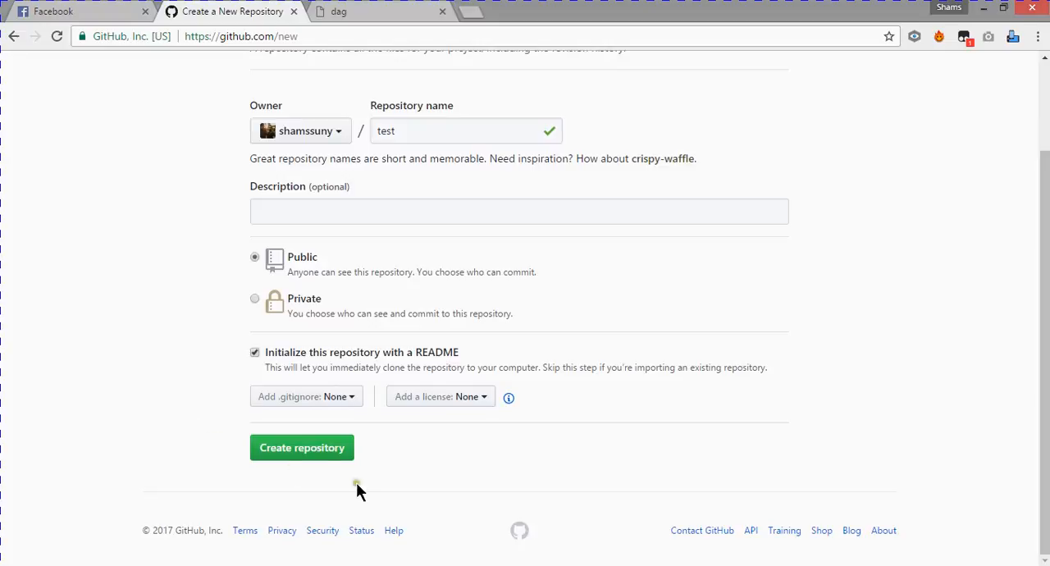
pyautogui.click(320, 460)
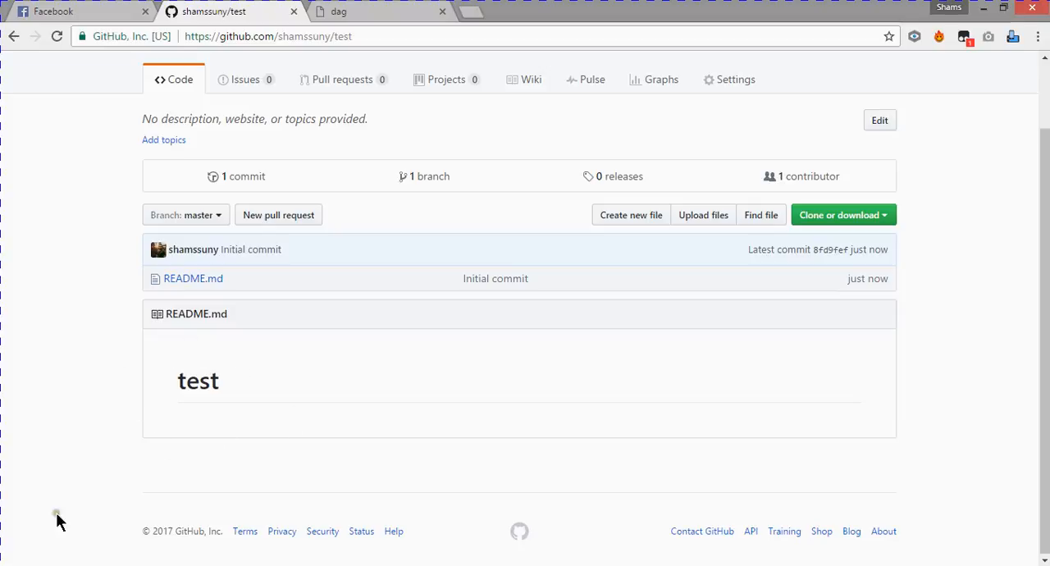
# - Shrink the pract folder window and the browser window showing the test repository, and arrange them side by side
pyautogui.click(101, 565)
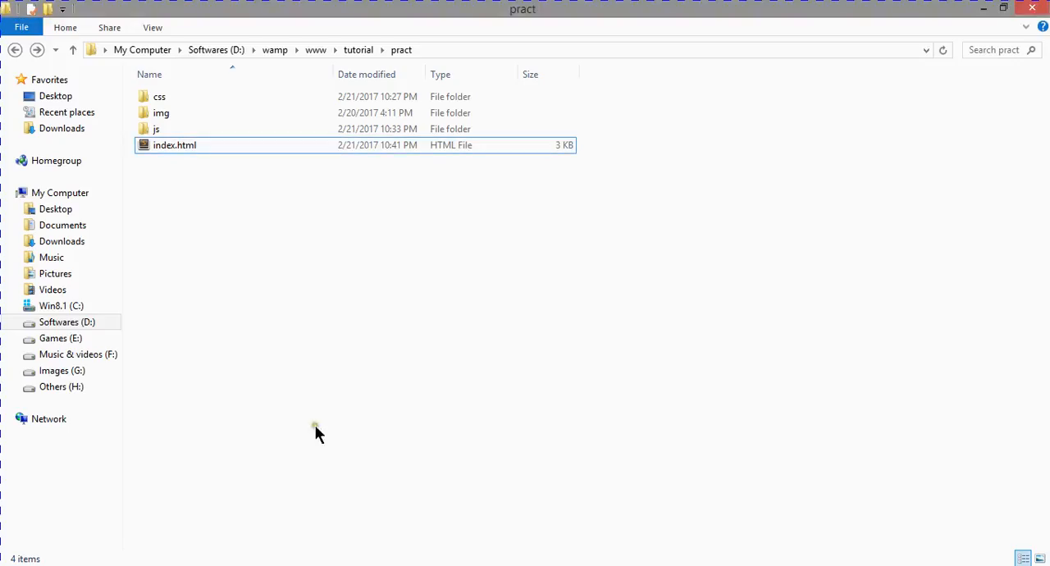
pyautogui.click(101, 565)
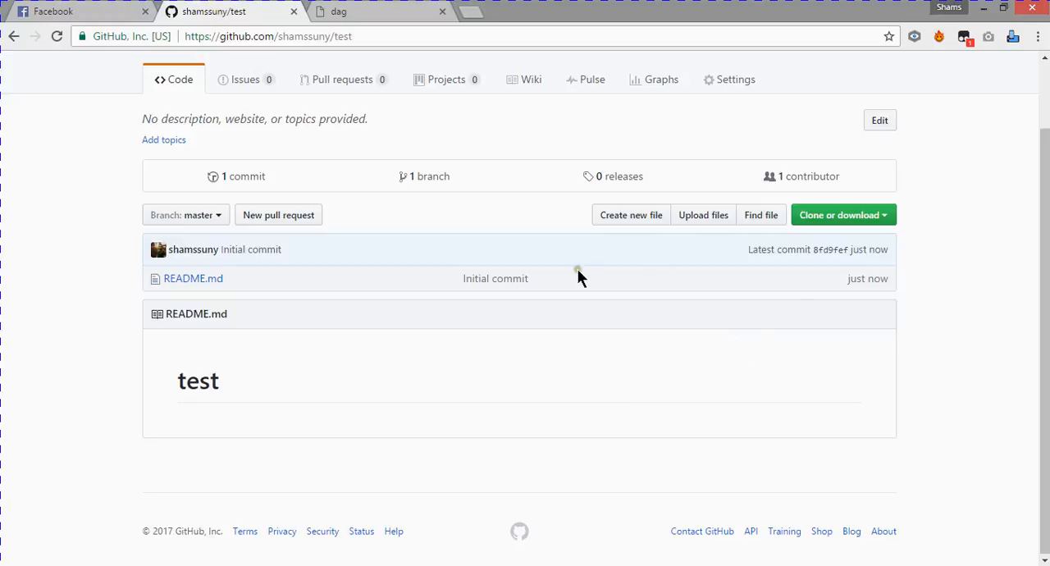
pyautogui.click(105, 565)
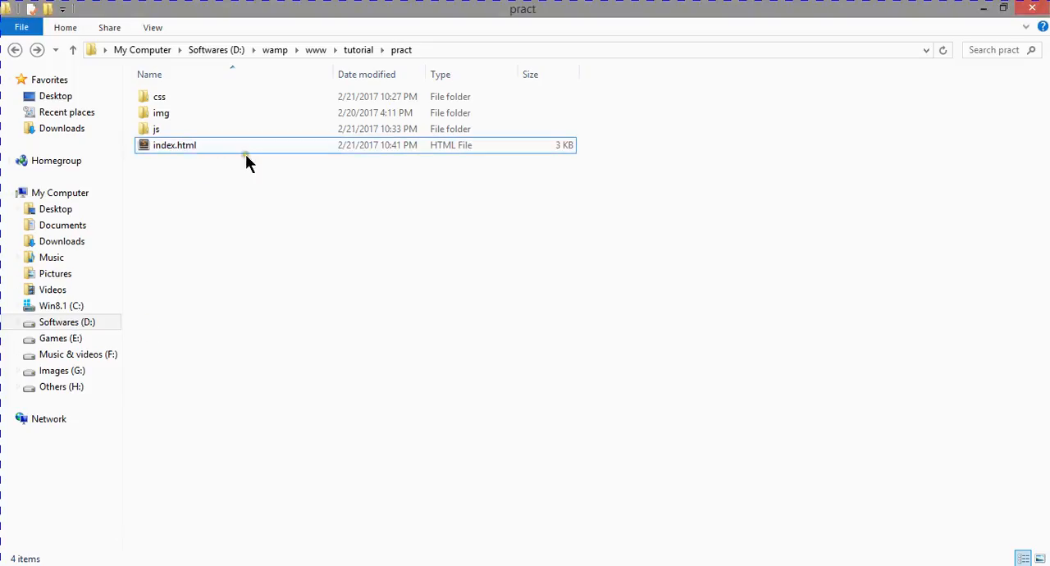
pyautogui.click(484, 565)
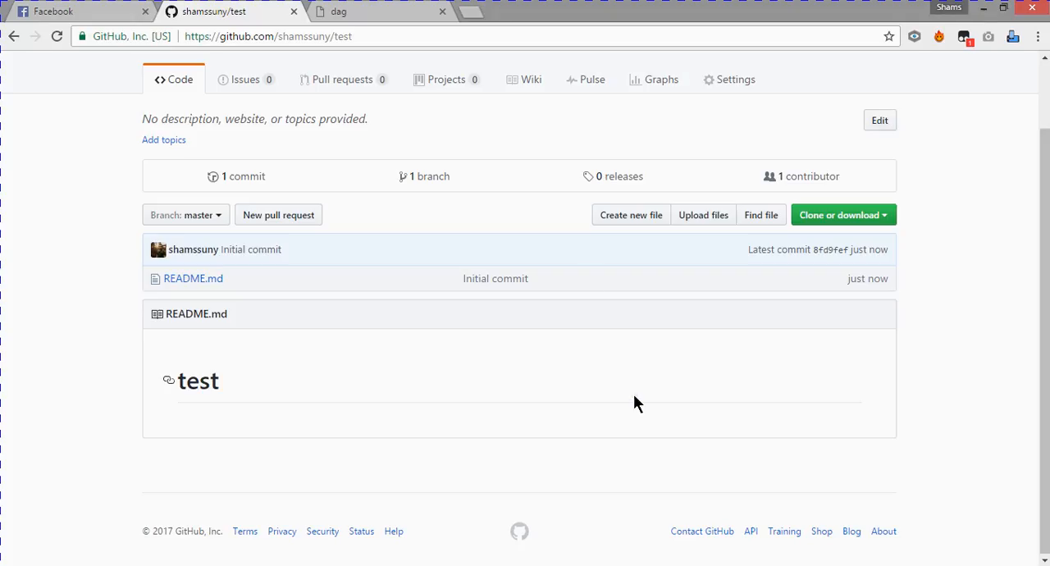
pyautogui.moveTo(555, 16); pyautogui.dragTo(750, 69)
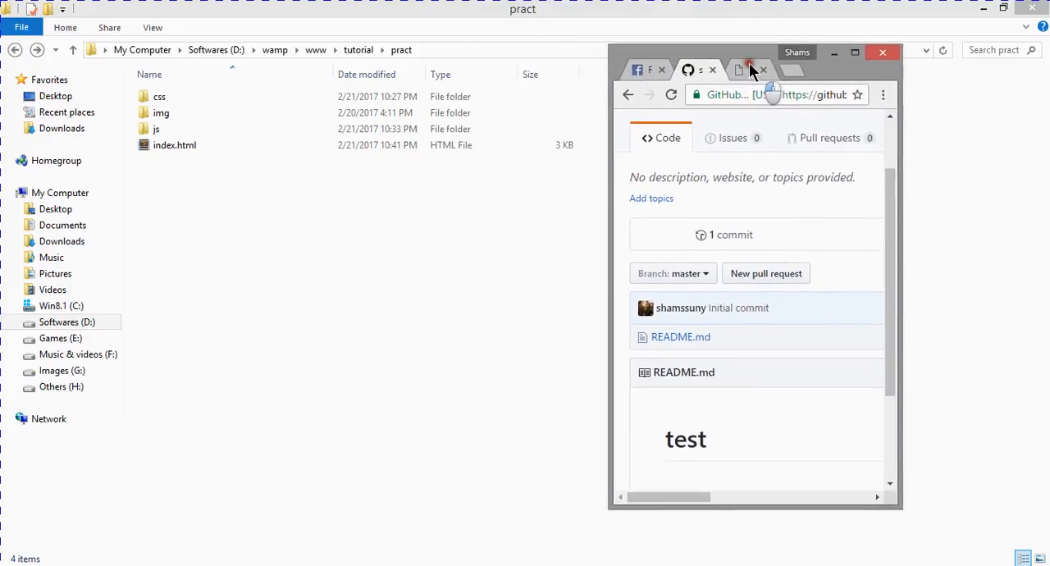
pyautogui.moveTo(368, 7); pyautogui.dragTo(253, 51)
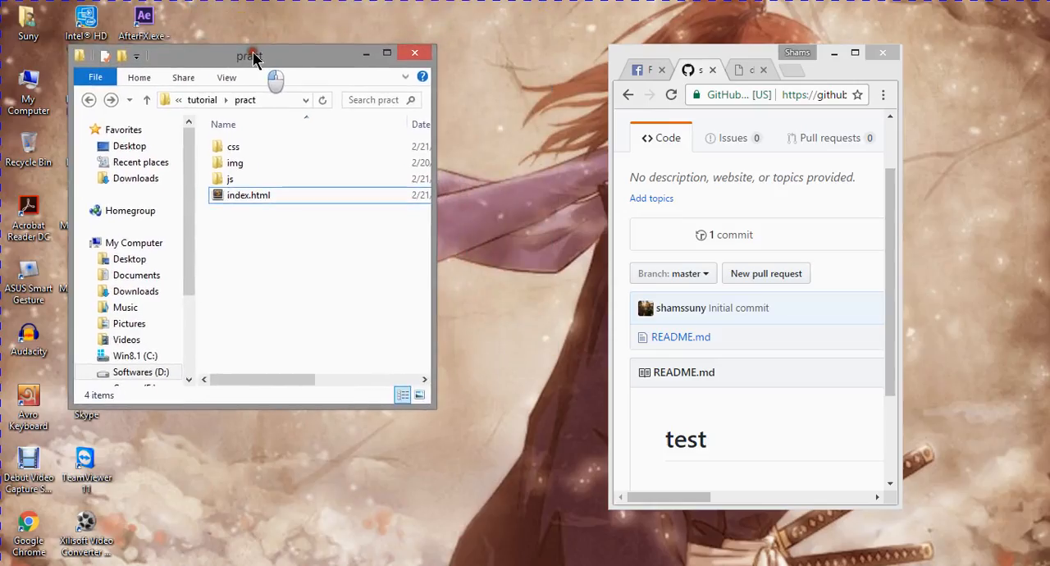
pyautogui.moveTo(818, 68); pyautogui.dragTo(785, 39)
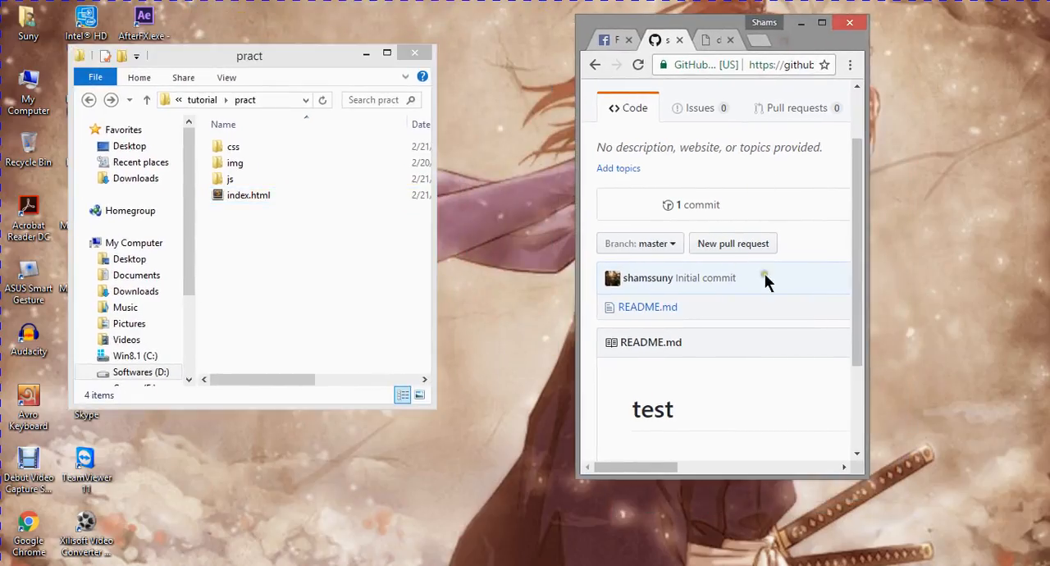
# - Upload index.html from the pract folder to the test repository and commit it directly to the master branch
pyautogui.moveTo(252, 201); pyautogui.dragTo(712, 370)
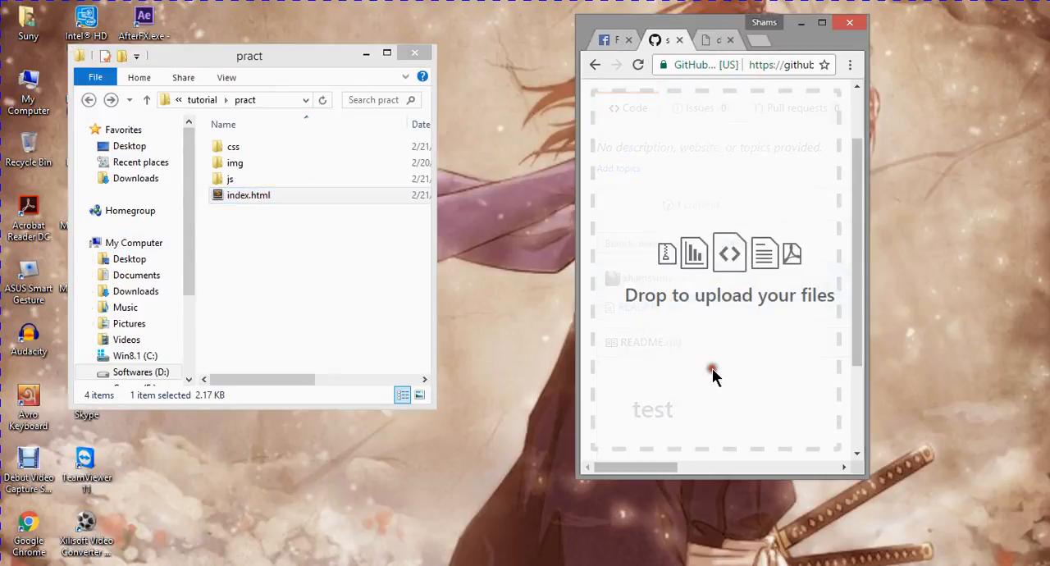
pyautogui.doubleClick(787, 43)
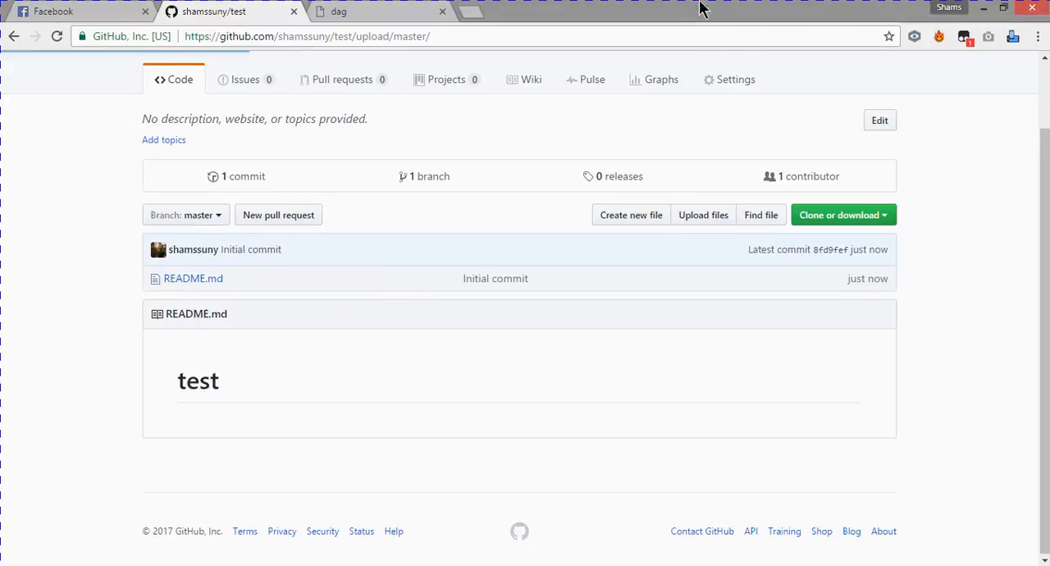
pyautogui.scroll(-3, 112, 410)
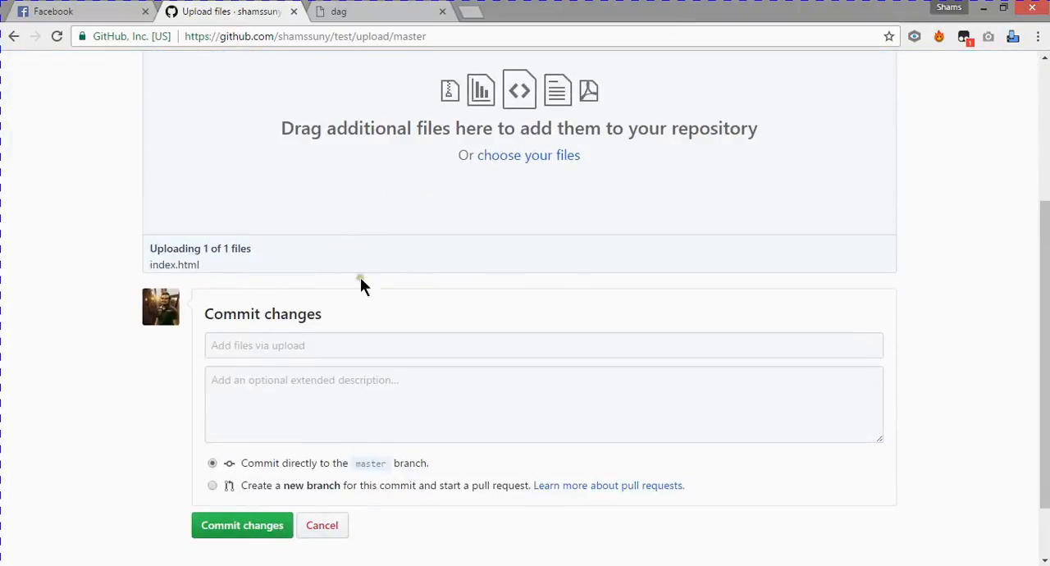
pyautogui.scroll(-2, 145, 384)
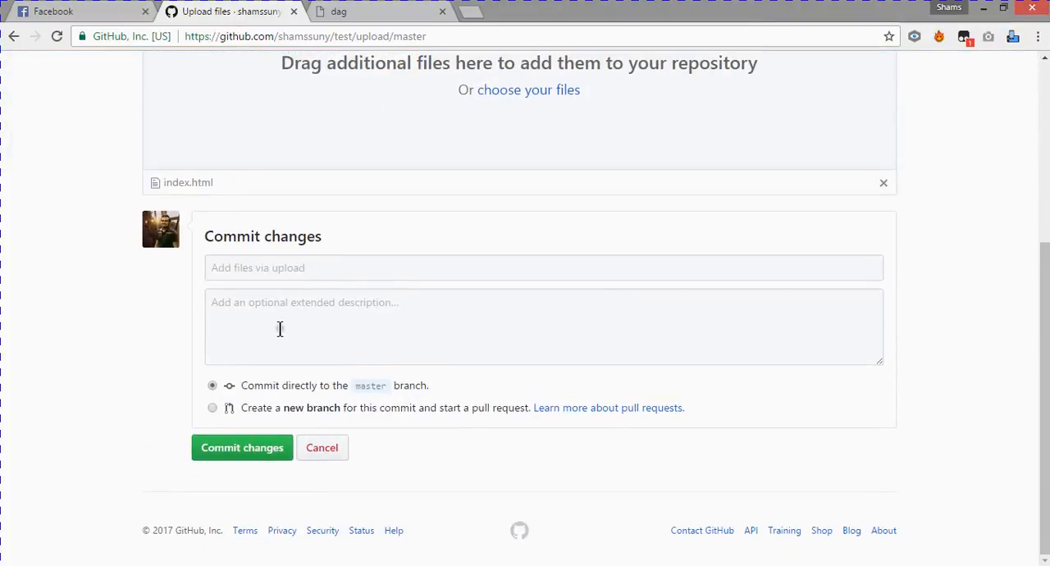
pyautogui.click(280, 328)
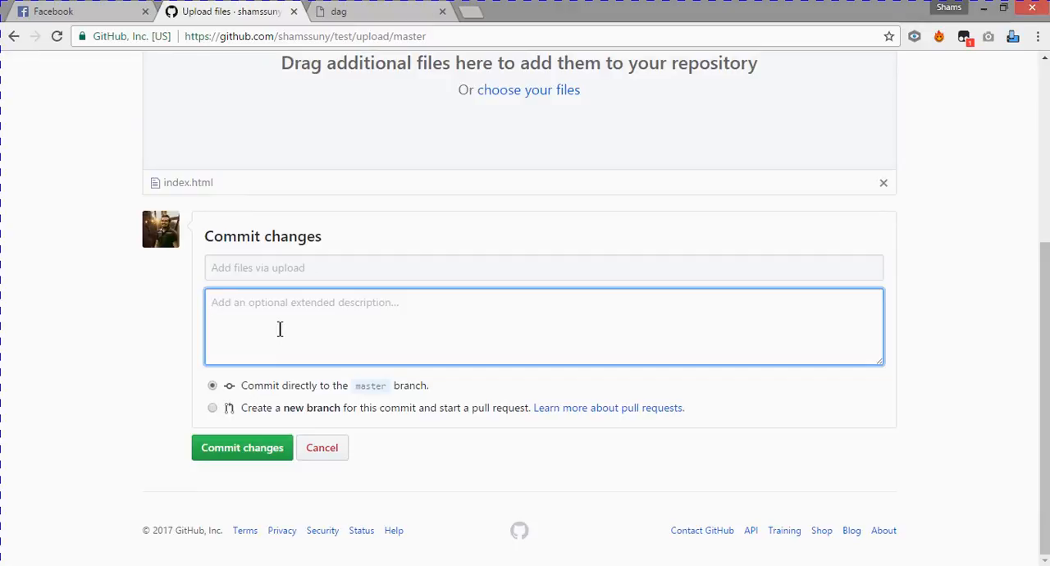
pyautogui.click(246, 451)
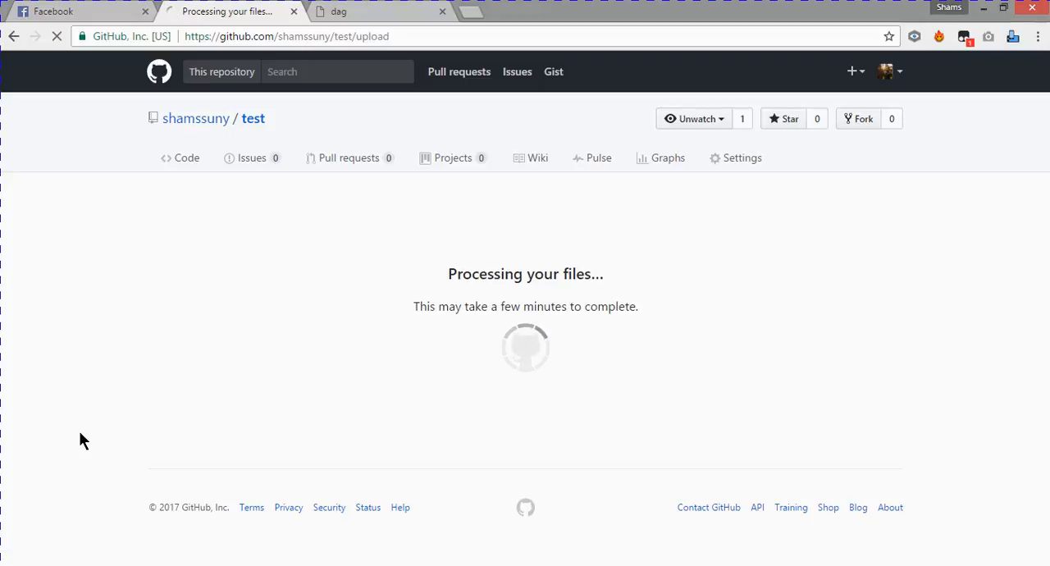
pyautogui.scroll(-1, 79, 441)
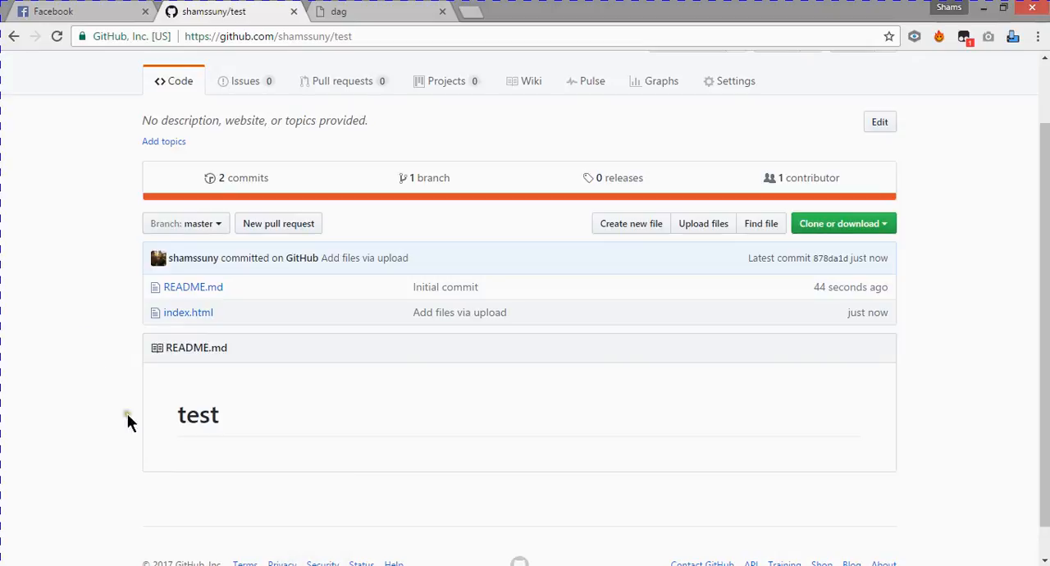
# - Look at the css and img subfolders in the pract folder, then return to the test repository in the browser
pyautogui.hotkey('alt', 'Tab')
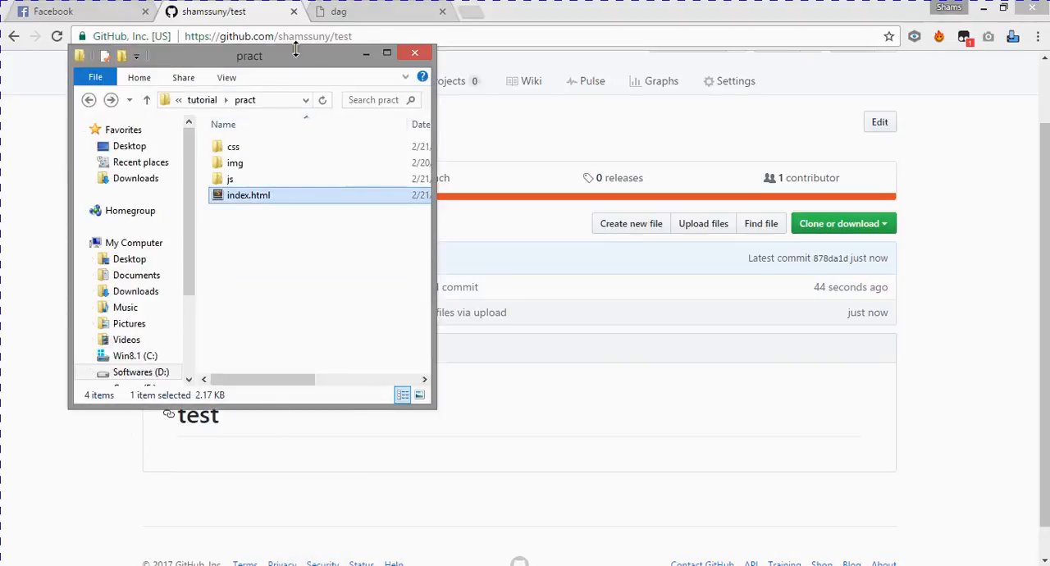
pyautogui.moveTo(297, 55); pyautogui.dragTo(283, 54)
pyautogui.click(256, 159)
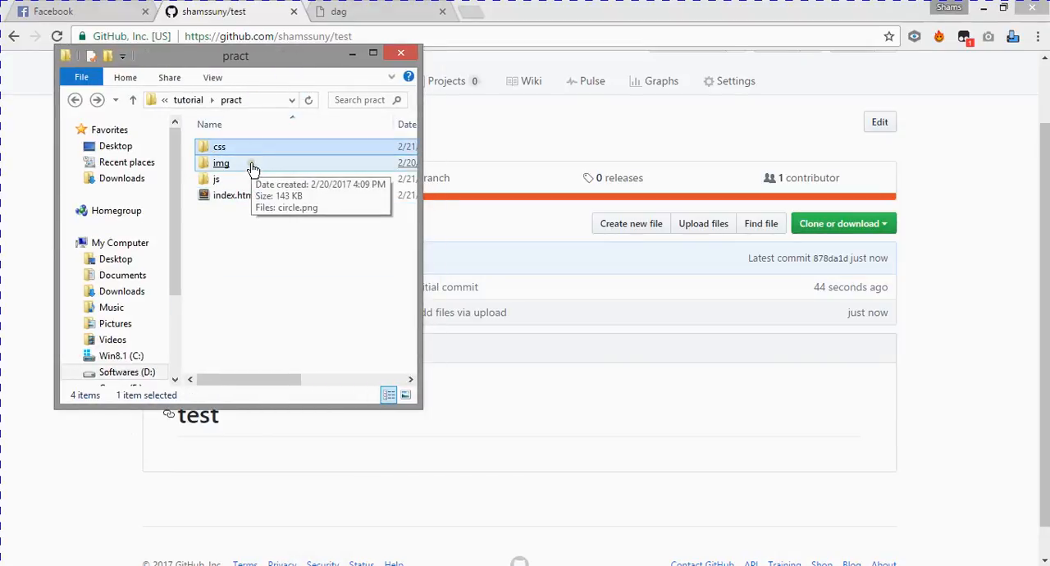
pyautogui.click(254, 164)
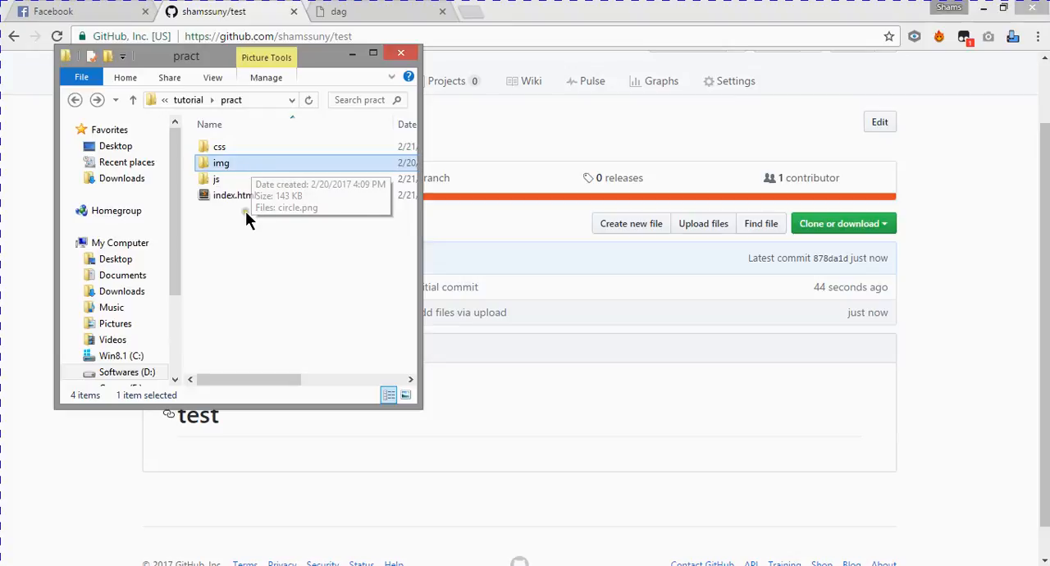
pyautogui.click(536, 18)
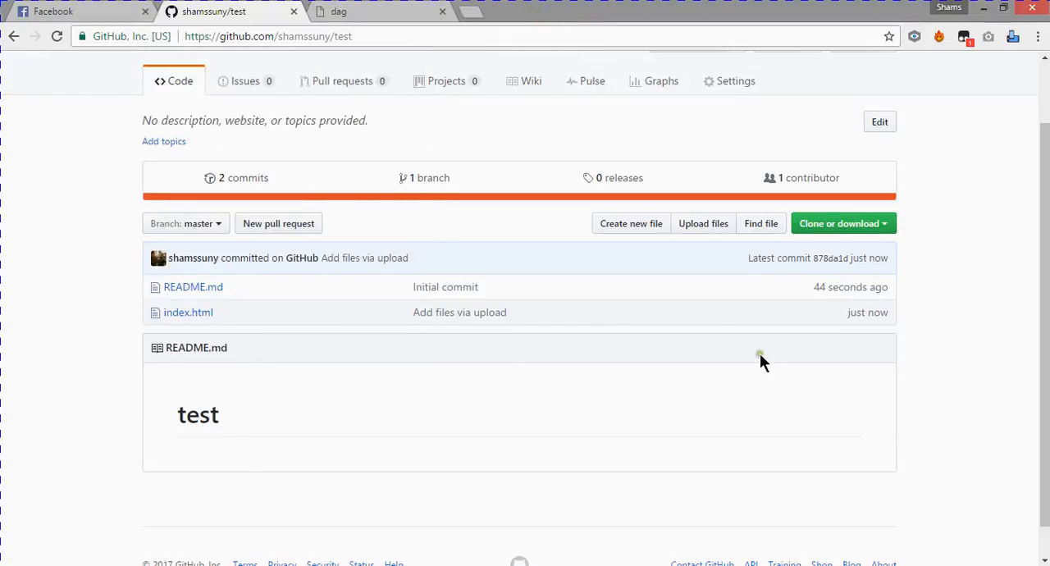
# - Start a new file named no inside a new css folder in the test repository, checking the folder names in pract
pyautogui.click(645, 236)
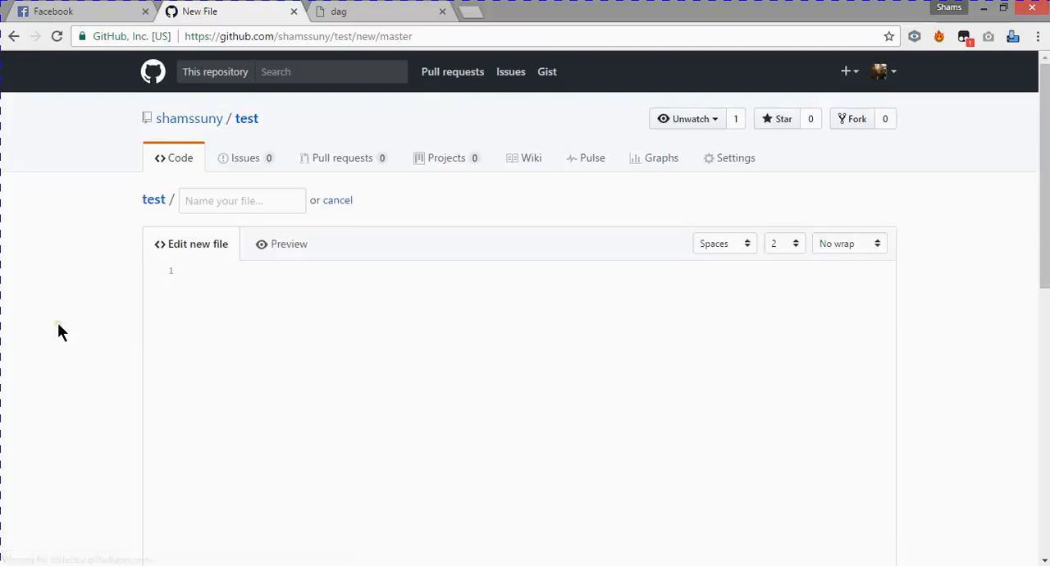
pyautogui.scroll(-1, 59, 324)
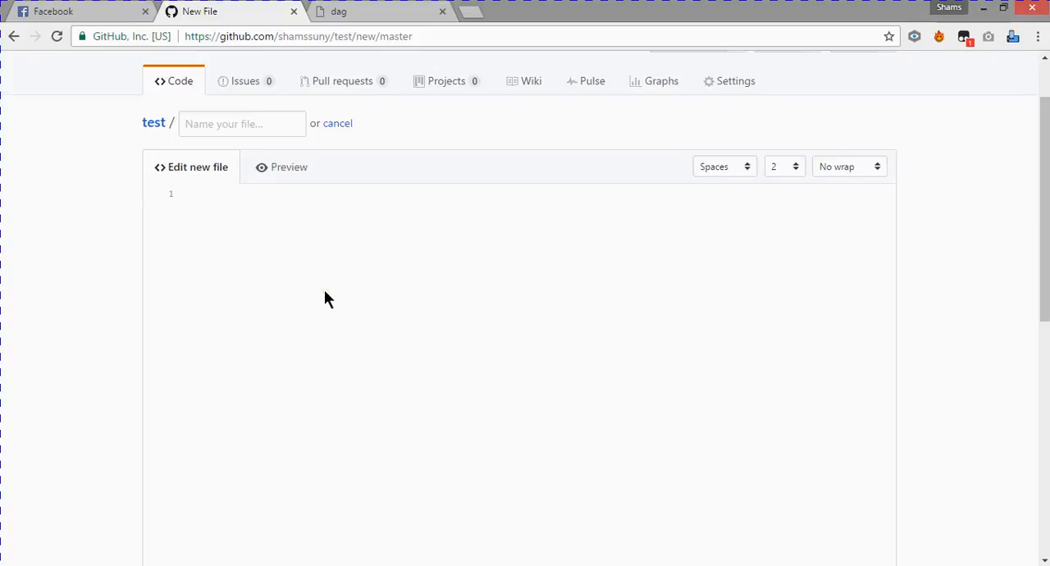
pyautogui.click(243, 124)
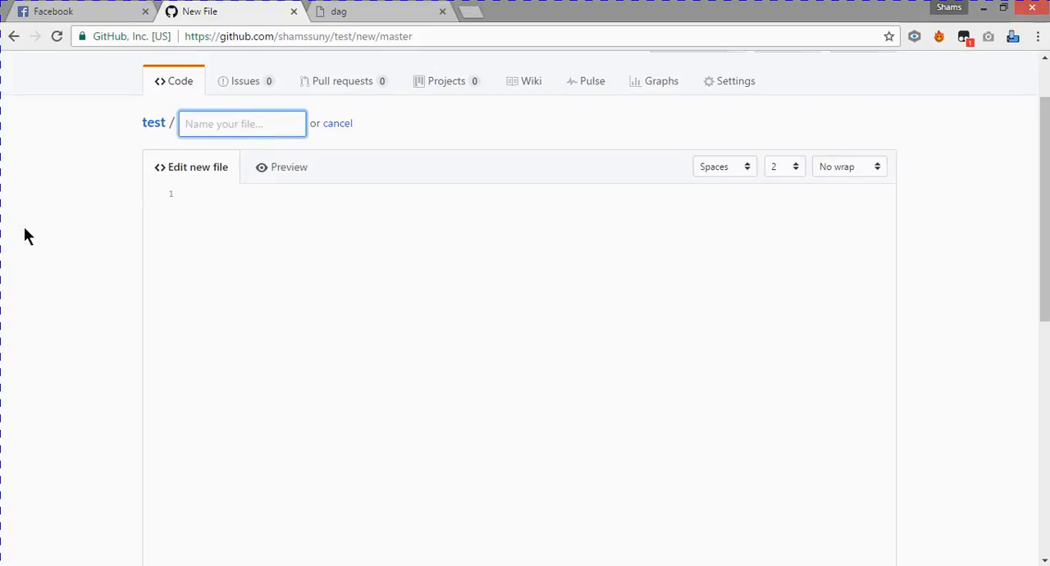
pyautogui.click(299, 565)
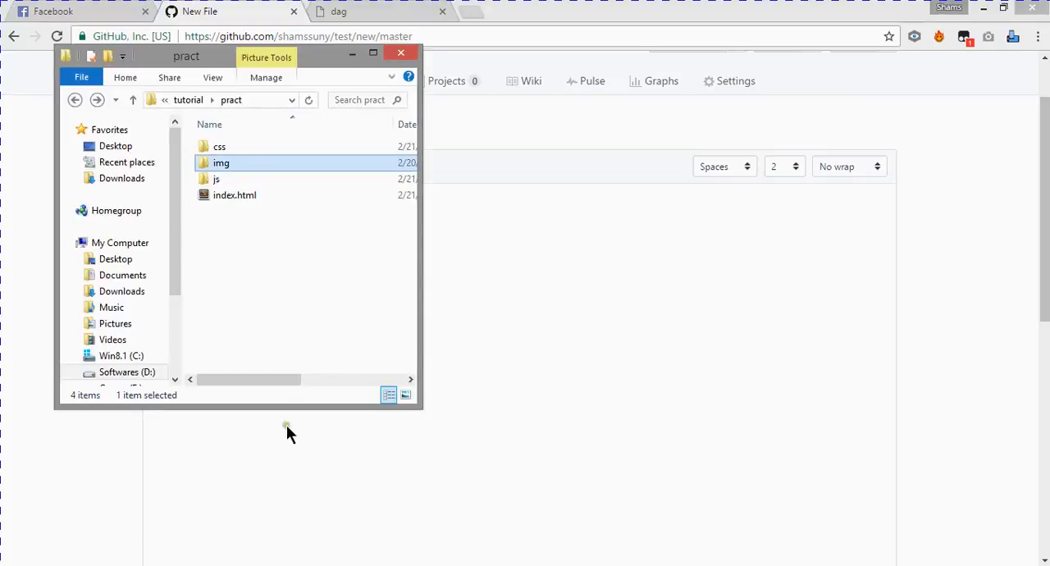
pyautogui.click(258, 279)
pyautogui.click(232, 161)
pyautogui.click(15, 232)
pyautogui.click(202, 124)
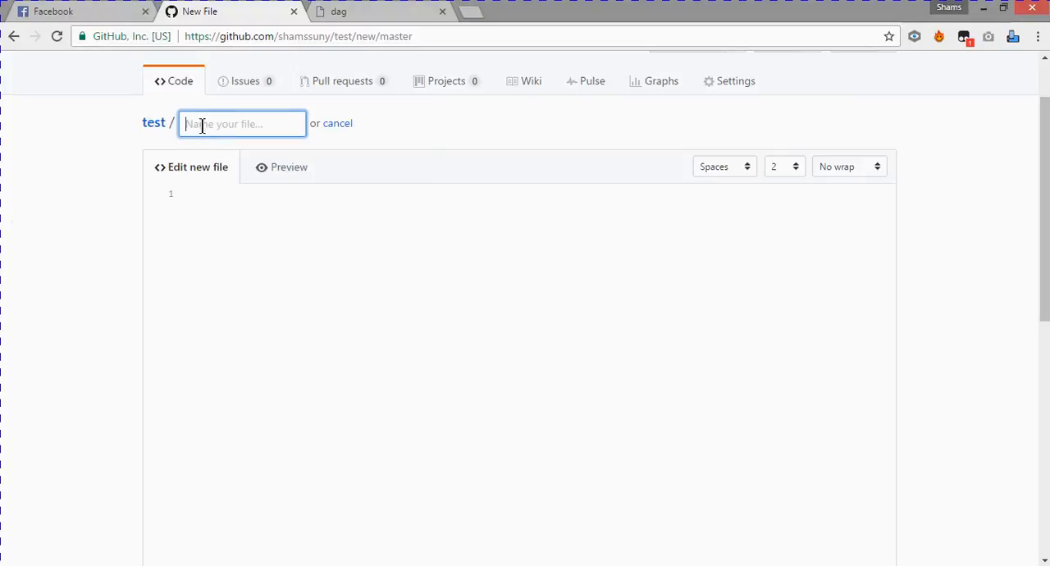
pyautogui.write('css/')
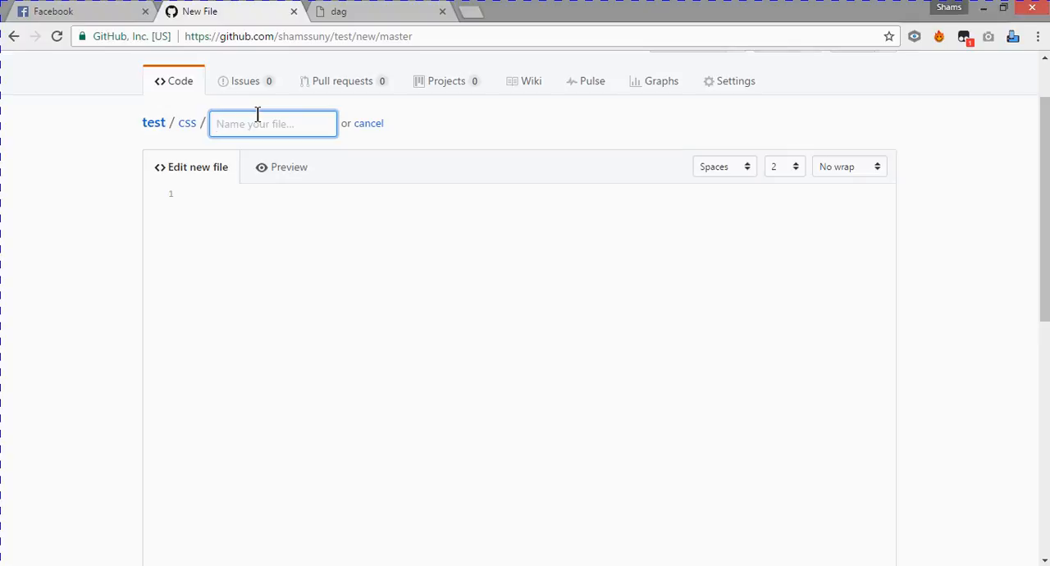
pyautogui.write('no')
# - Commit the new file in the css folder directly to the master branch with the message no, and return to the repository root
pyautogui.scroll(-8, 32, 272)
pyautogui.click(294, 275)
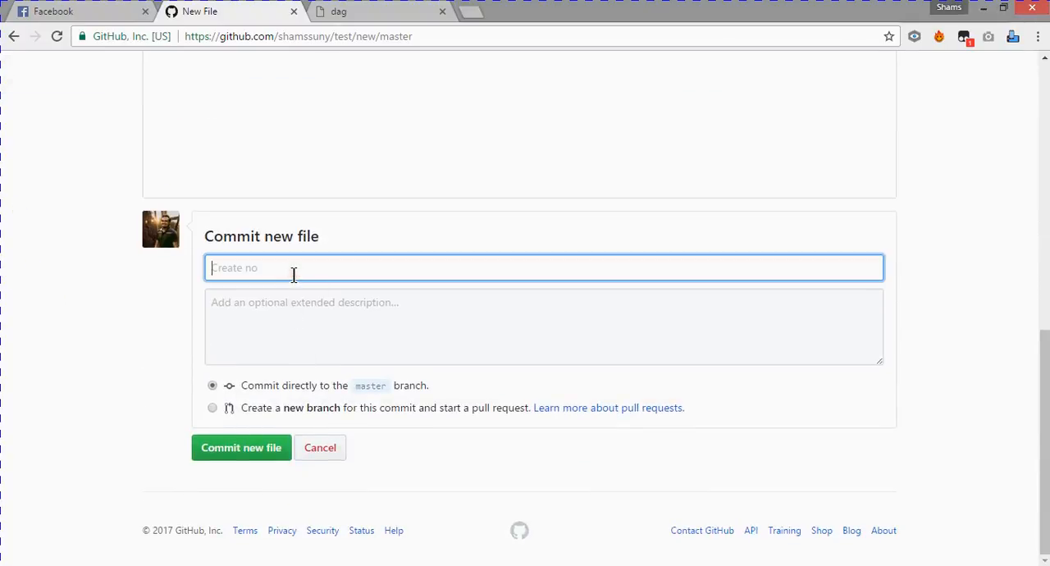
pyautogui.write('no')
pyautogui.click(215, 451)
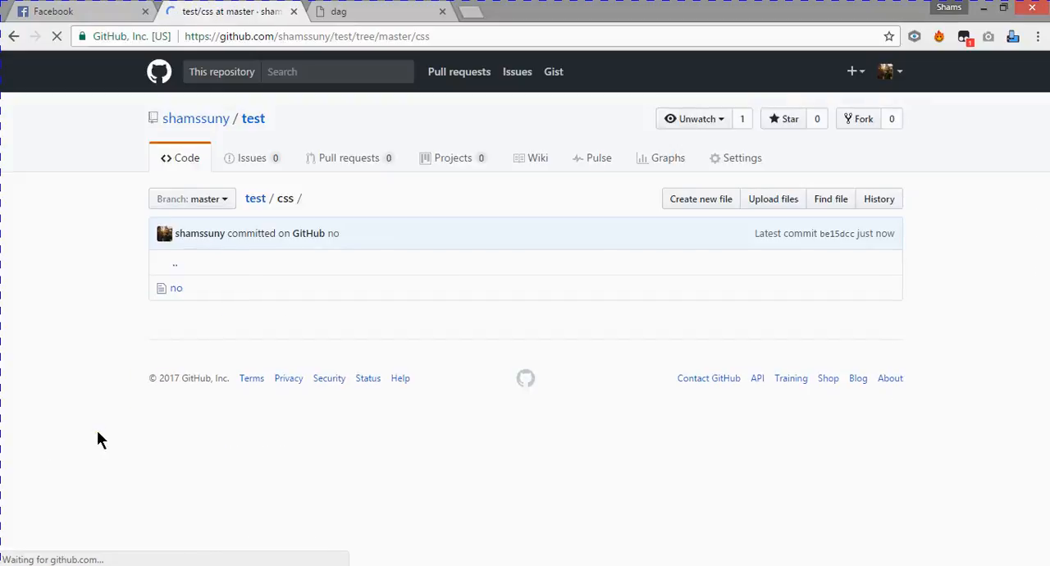
pyautogui.click(255, 201)
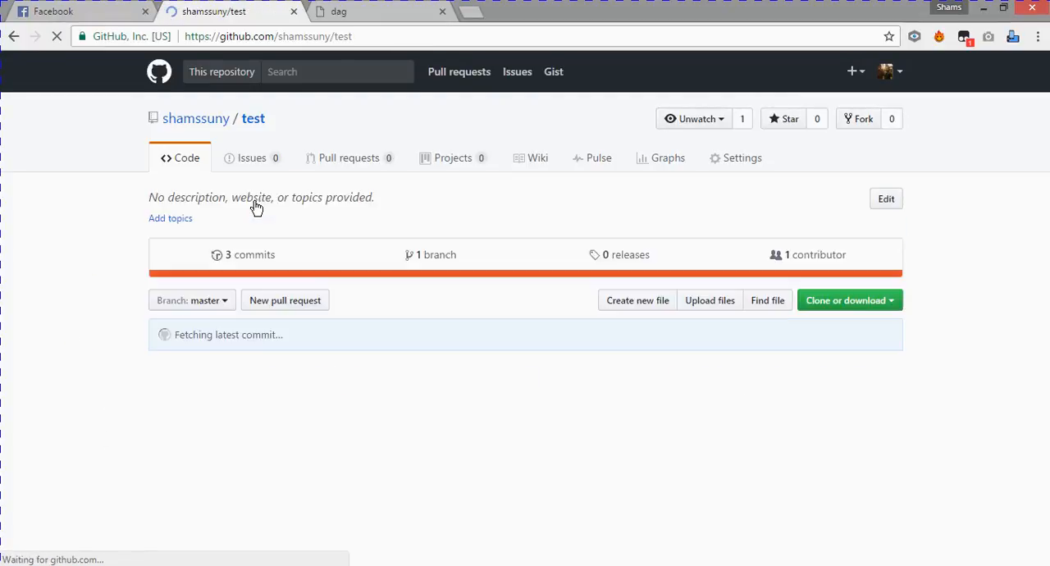
pyautogui.scroll(-3, 164, 232)
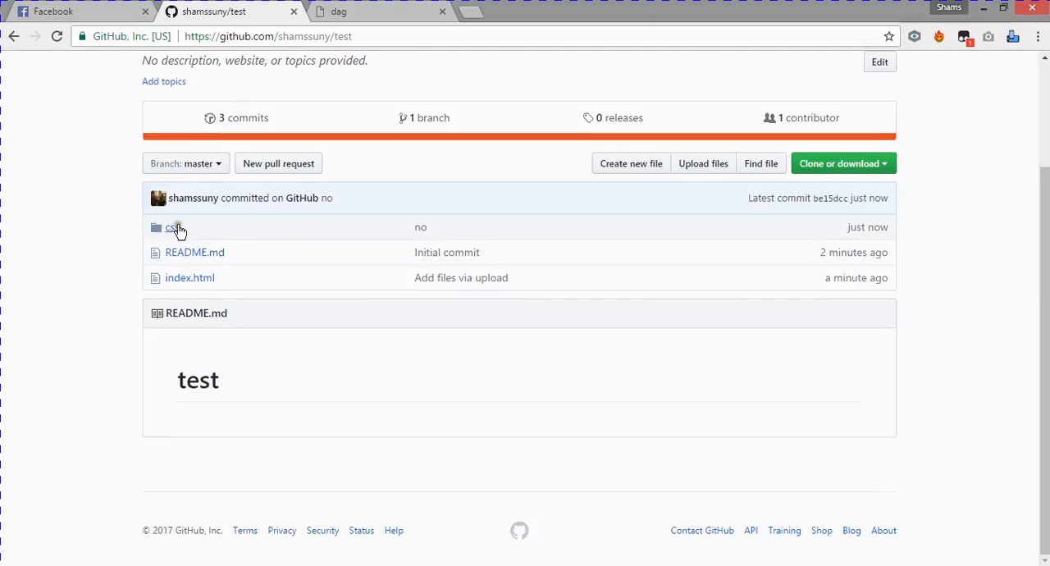
# - Create a file named n in a new img folder, commit it to master with the default message, and return to the repository root
pyautogui.click(620, 165)
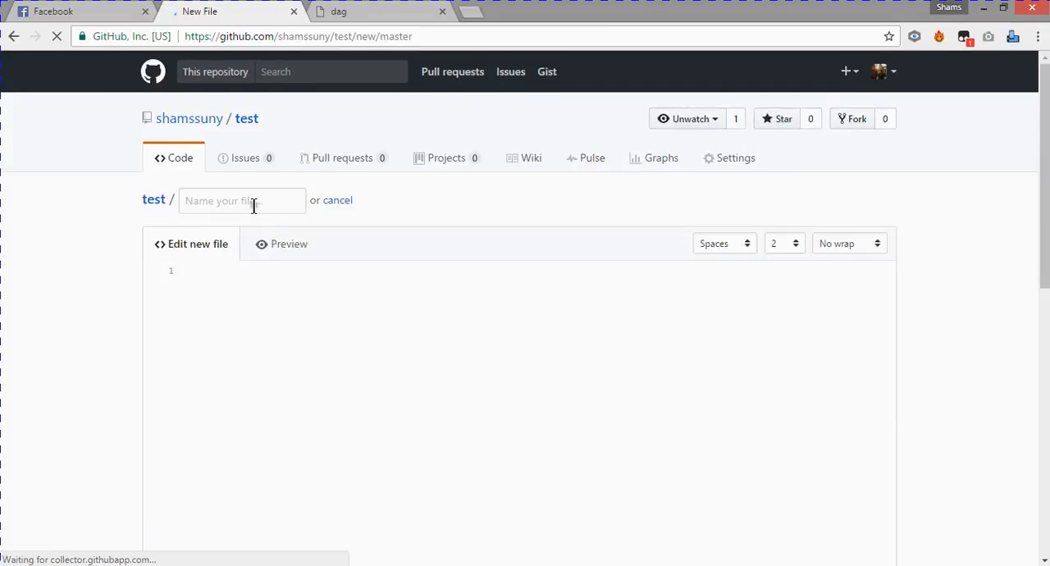
pyautogui.click(254, 200)
pyautogui.write('img')
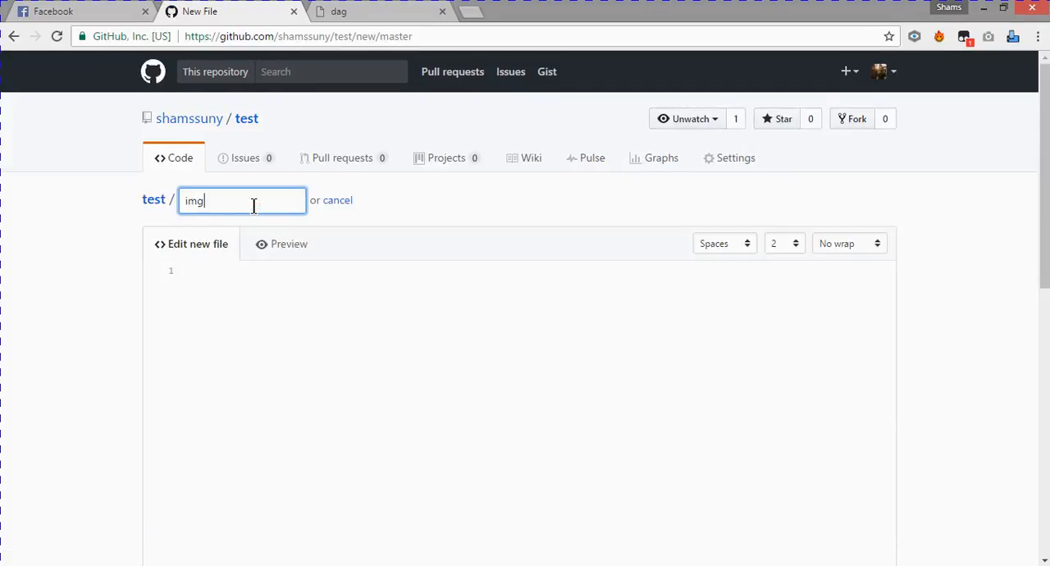
pyautogui.write('/')
pyautogui.write('n')
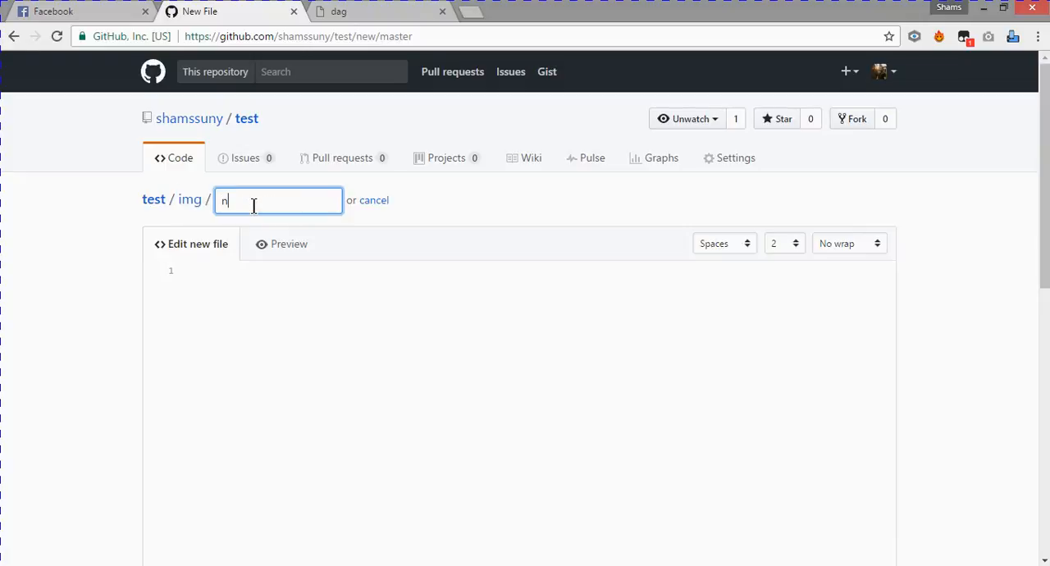
pyautogui.scroll(-10, 288, 393)
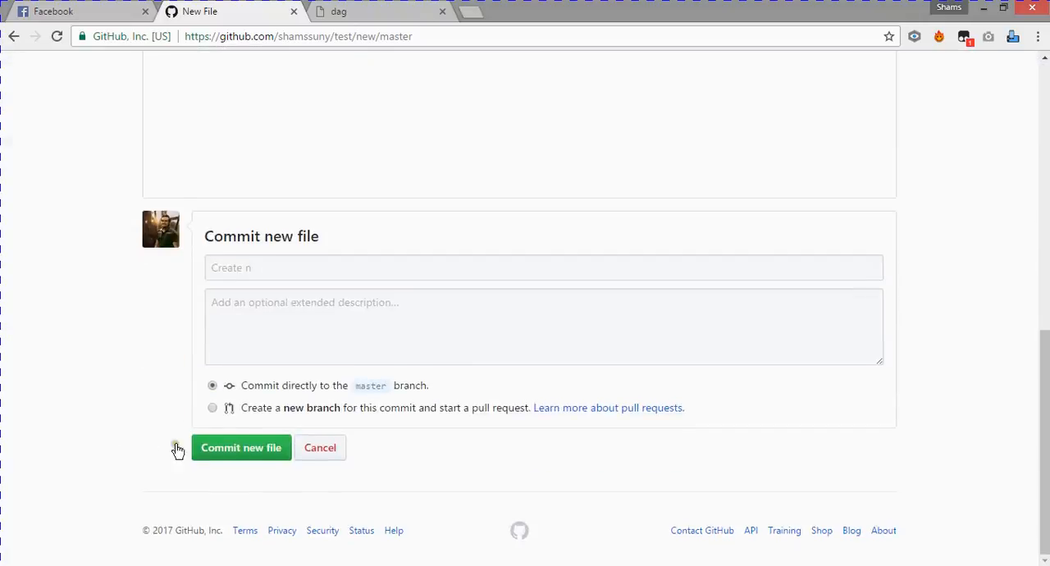
pyautogui.click(243, 456)
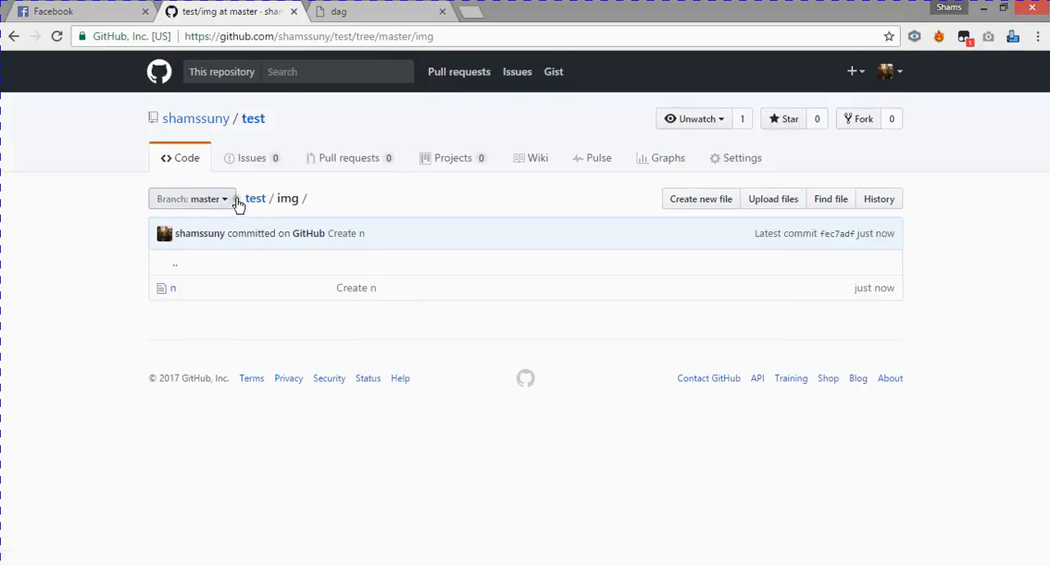
pyautogui.click(254, 199)
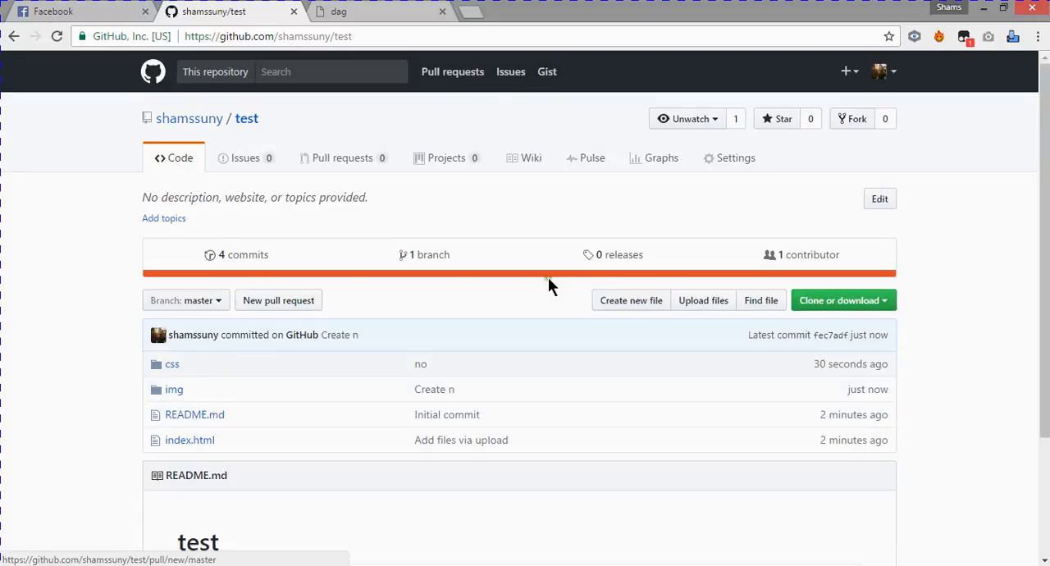
# - Start a new file named no inside a new js folder, checking the folder name in pract
pyautogui.click(601, 305)
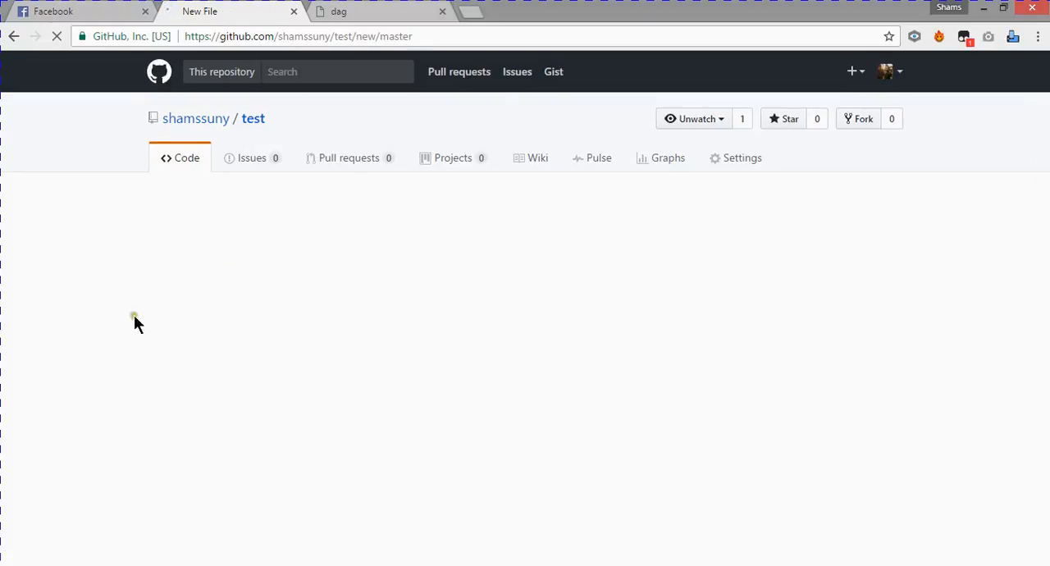
pyautogui.click(238, 205)
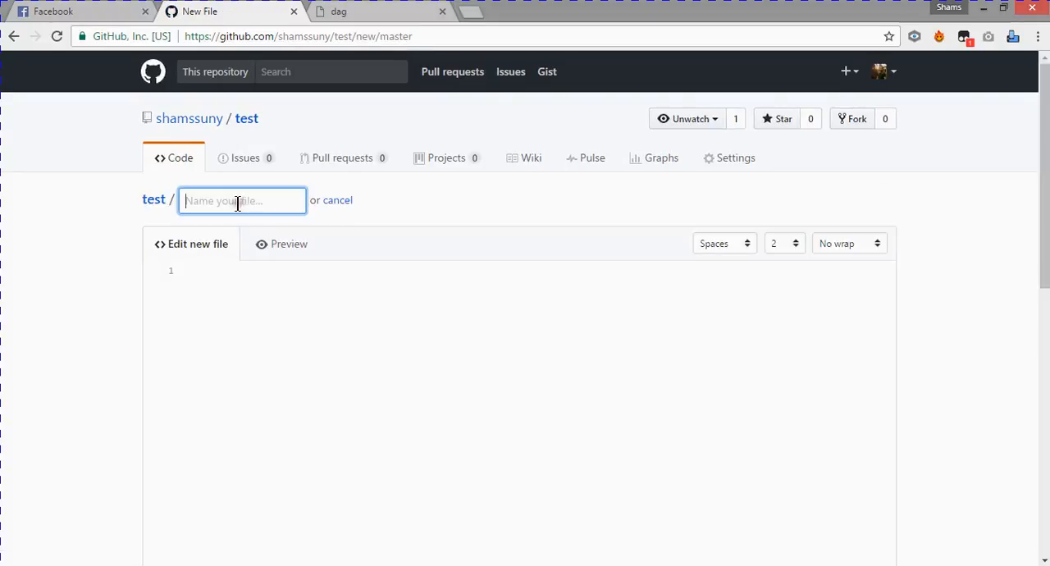
pyautogui.click(132, 565)
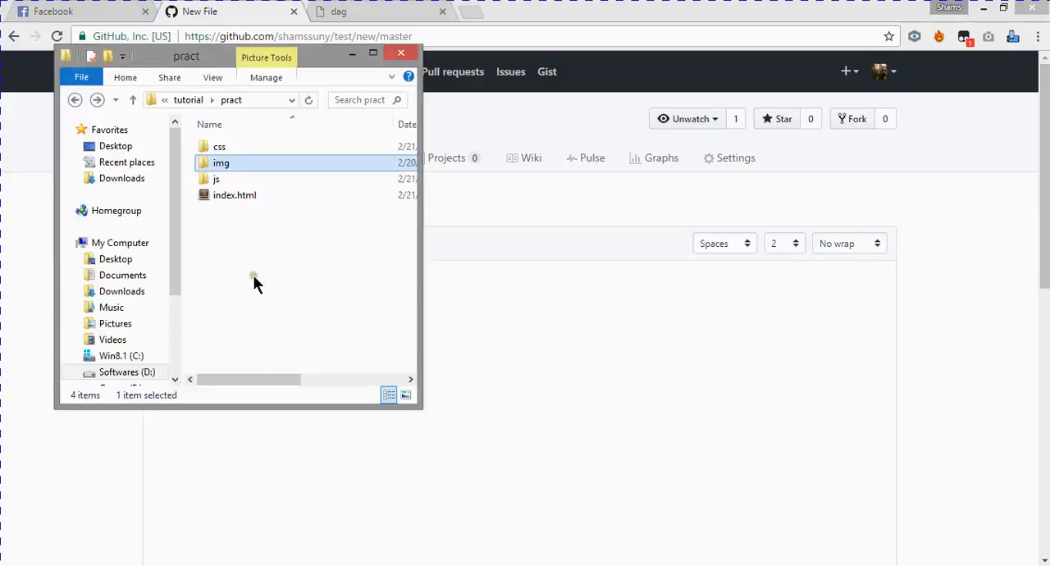
pyautogui.click(545, 8)
pyautogui.write('js')
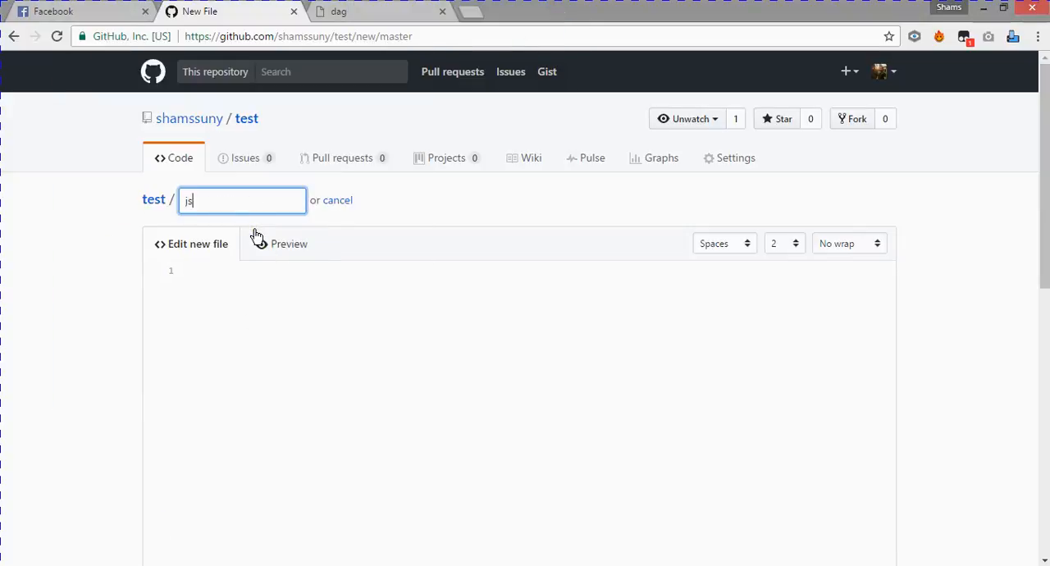
pyautogui.write('/')
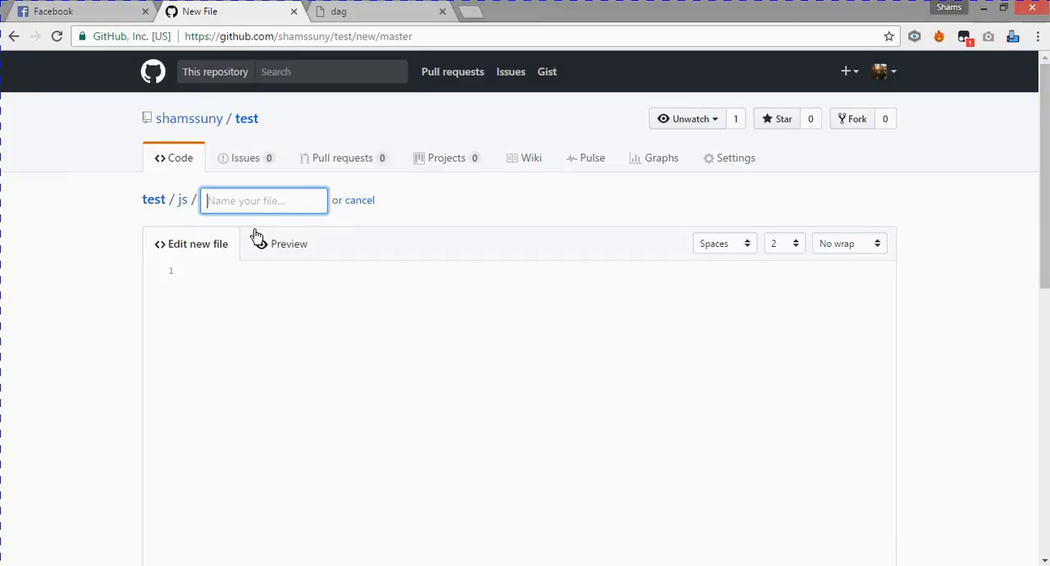
pyautogui.write('no')
# - Commit the new file in the js folder directly to the master branch with the message n
pyautogui.scroll(-10, 145, 480)
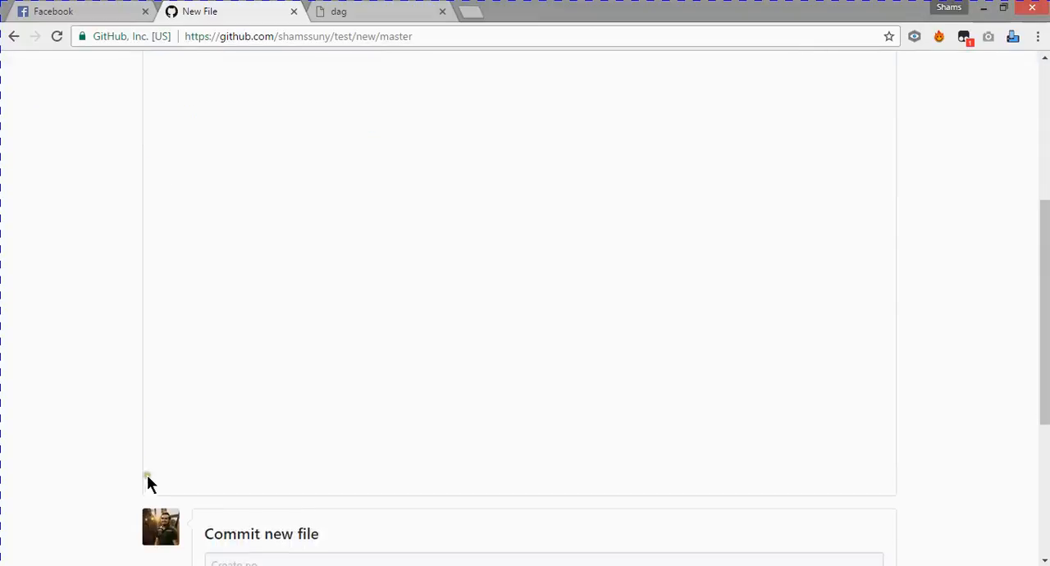
pyautogui.click(274, 343)
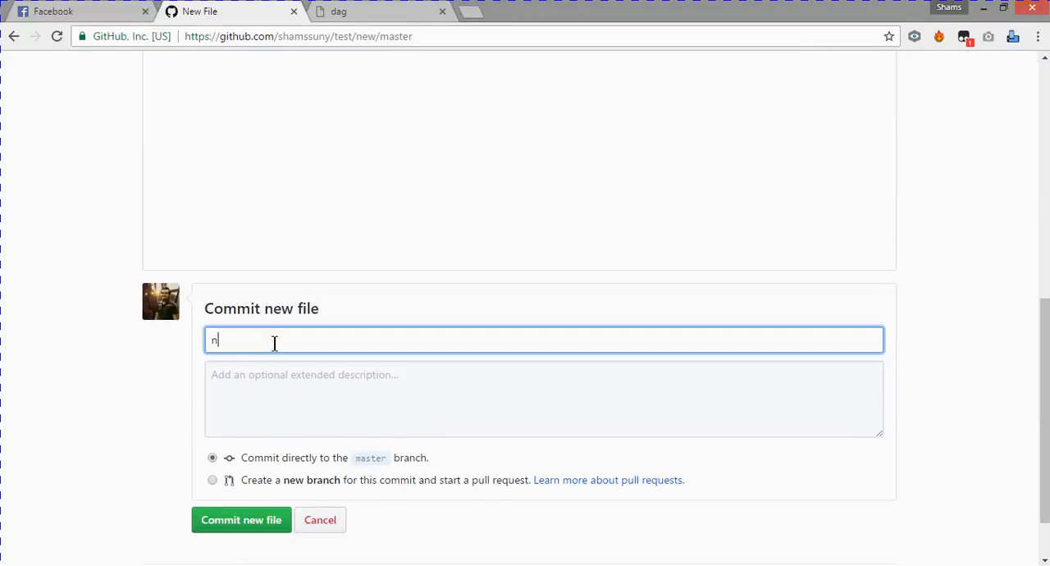
pyautogui.scroll(-2, 149, 434)
pyautogui.click(270, 452)
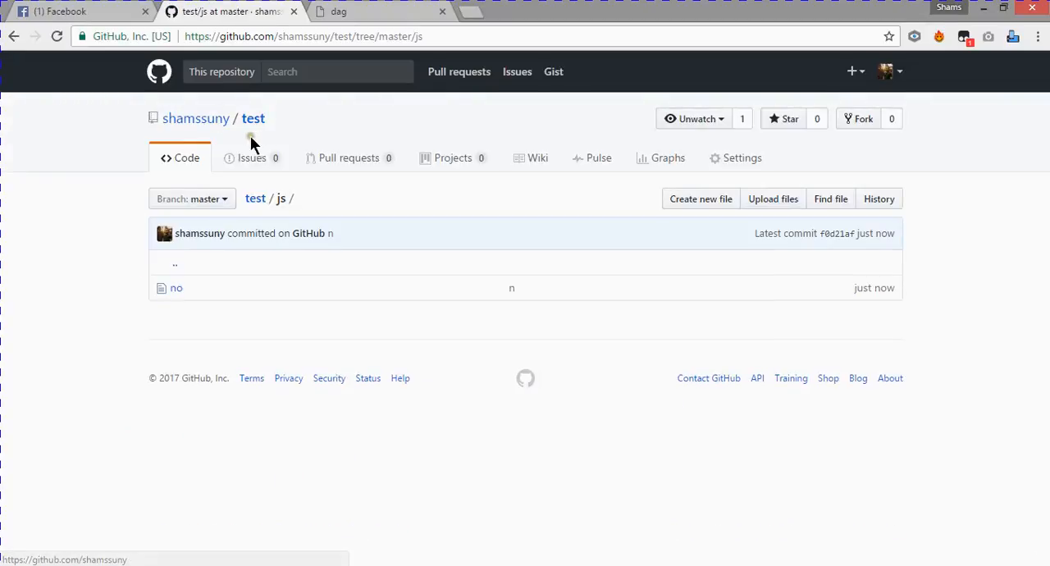
# - Return to the root of the test repository and close the Facebook tab
pyautogui.click(257, 199)
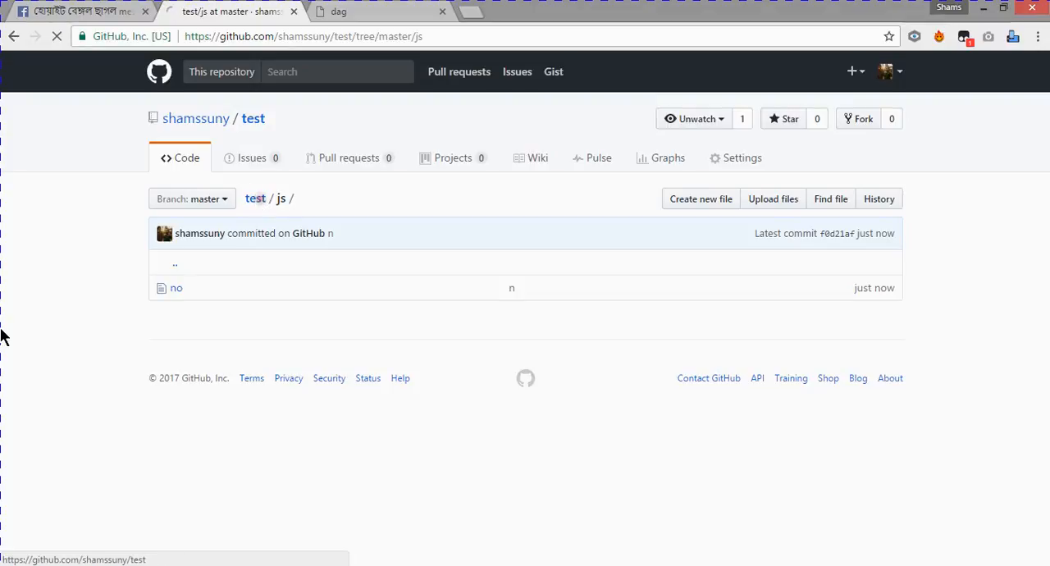
pyautogui.middleClick(66, 10)
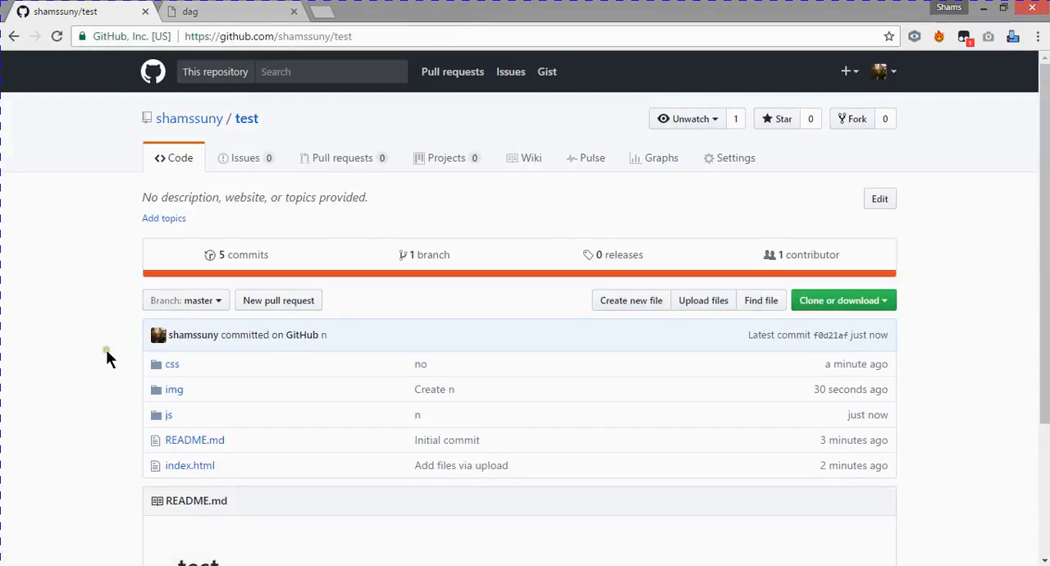
pyautogui.scroll(-2, 95, 383)
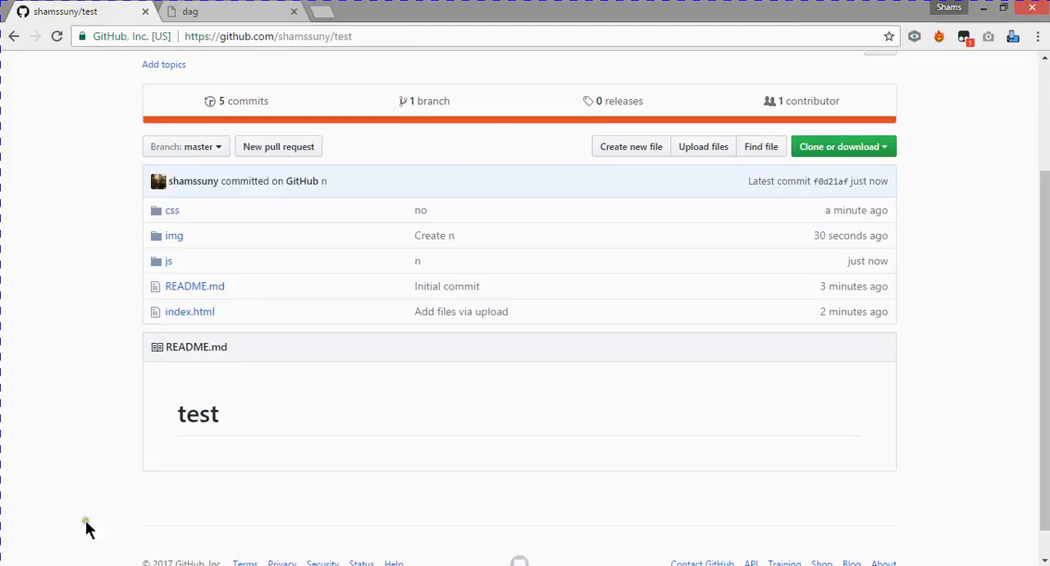
# - Upload animate.css and style.css from the pract project's css folder into the repository's css folder
pyautogui.click(82, 564)
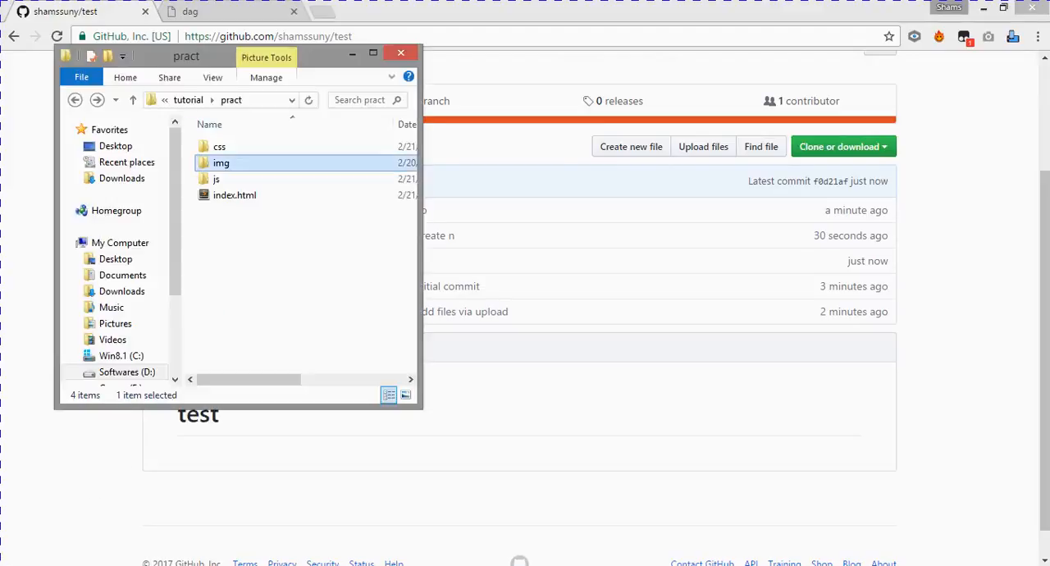
pyautogui.doubleClick(261, 146)
pyautogui.click(563, 13)
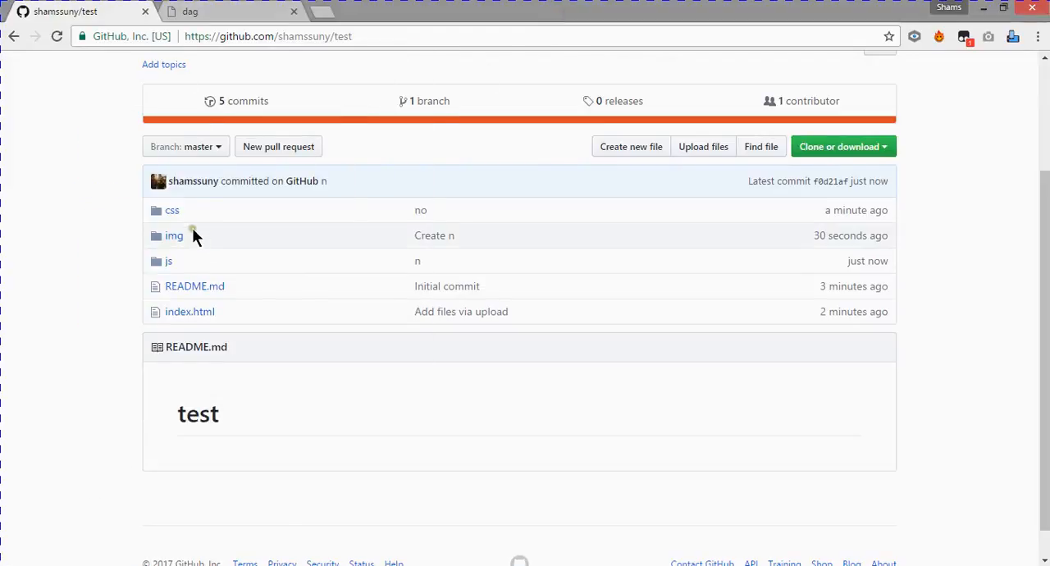
pyautogui.click(172, 214)
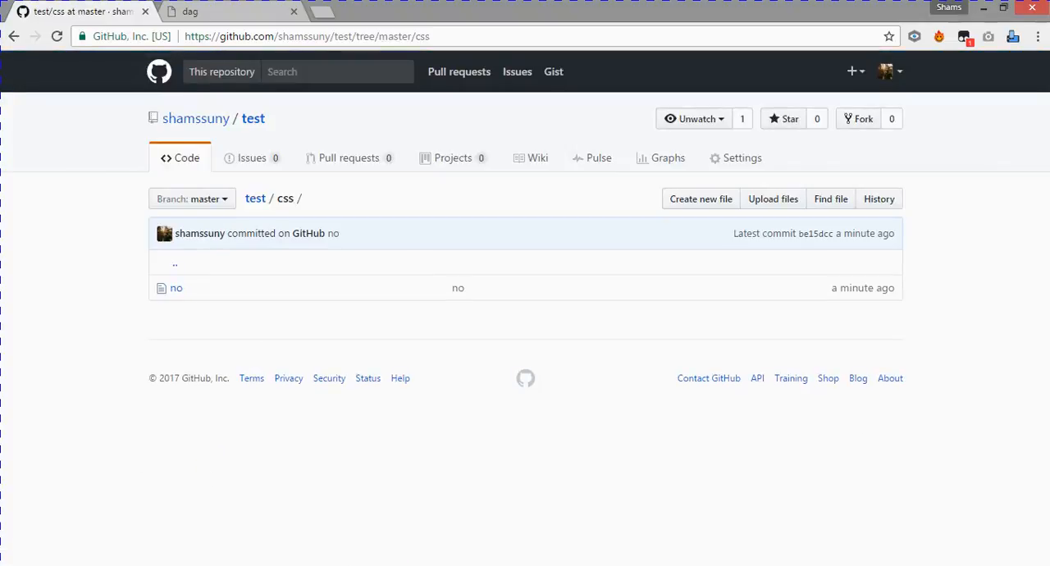
pyautogui.click(139, 564)
pyautogui.click(246, 163)
pyautogui.keyDown('ctrl'); pyautogui.click(246, 147); pyautogui.keyUp('ctrl')
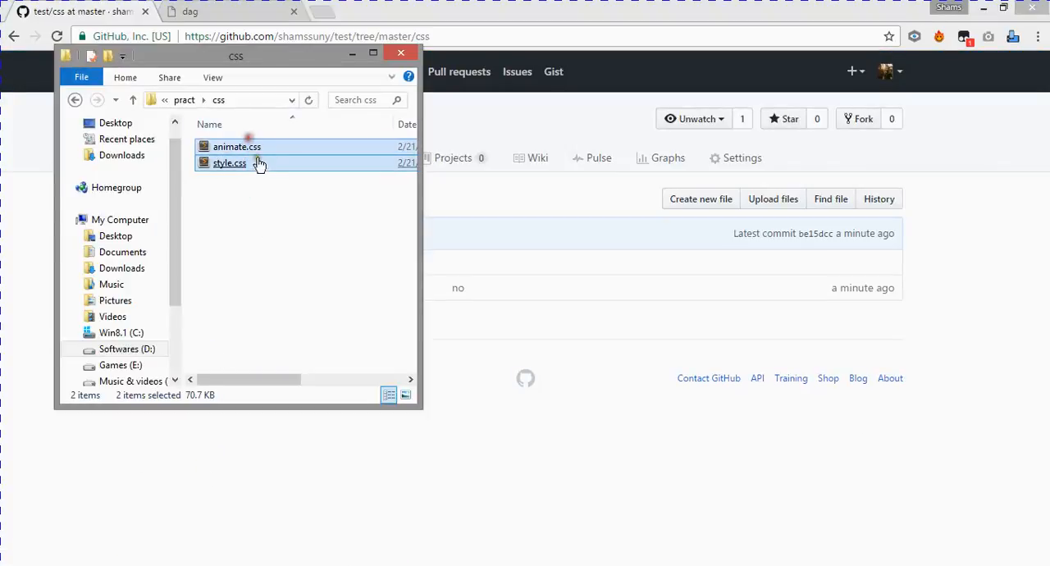
pyautogui.moveTo(256, 165); pyautogui.dragTo(548, 345)
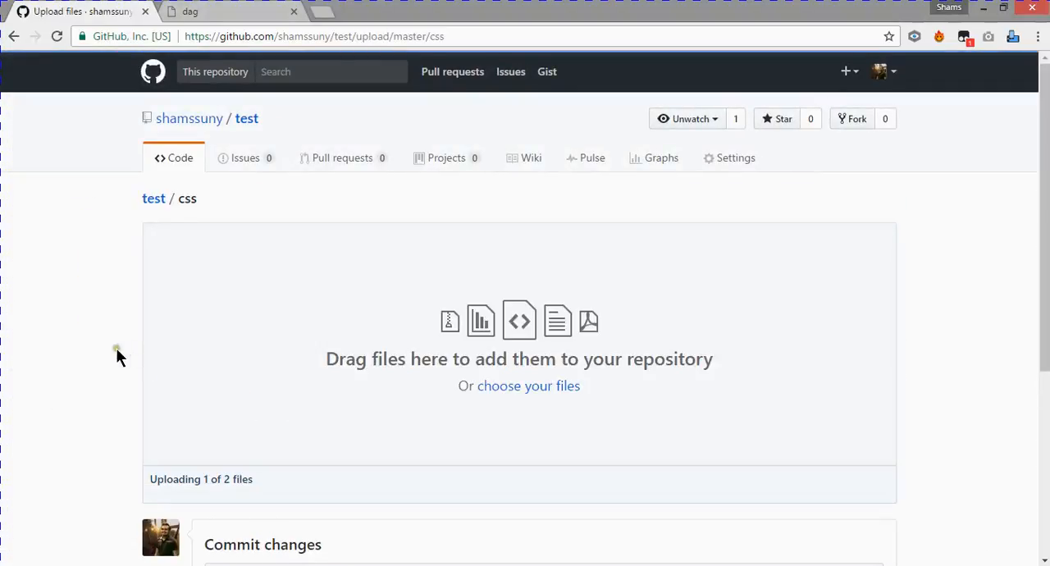
# - Commit the two uploaded CSS files directly to the master branch and return to the root of the test repository
pyautogui.scroll(-4, 106, 352)
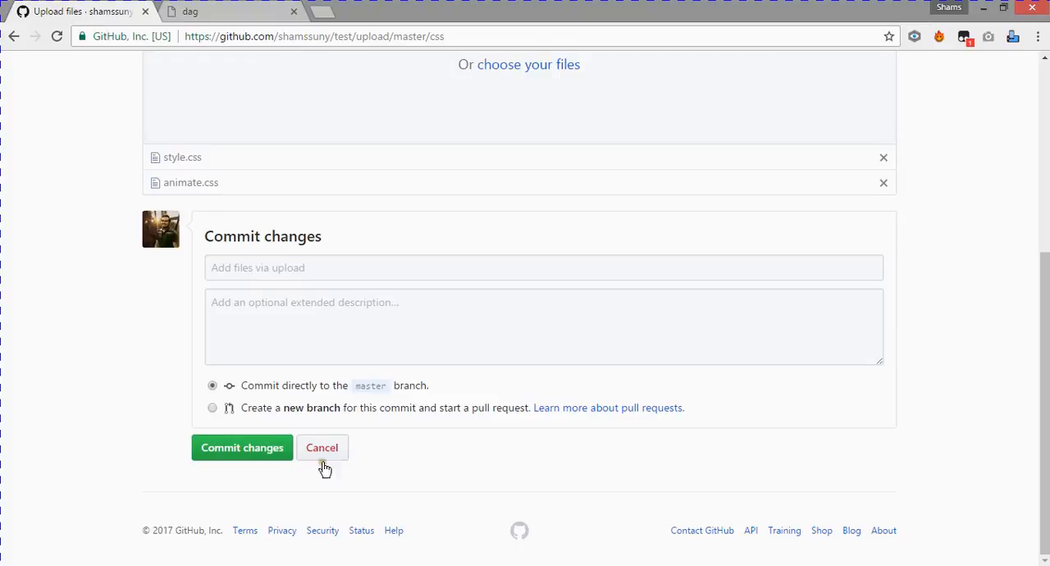
pyautogui.click(250, 455)
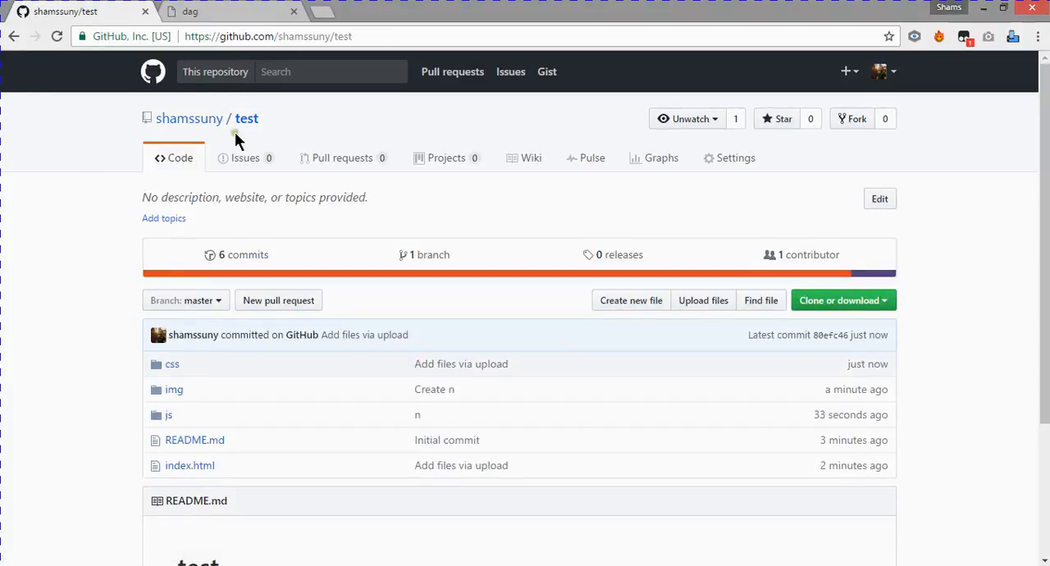
pyautogui.click(245, 111)
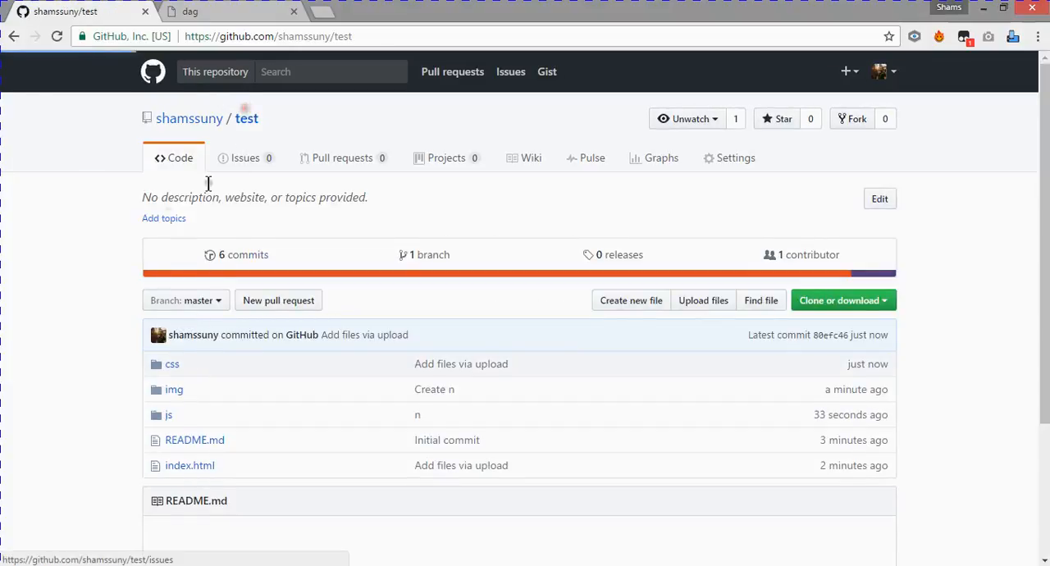
# - Upload circle.png from the pract project's img folder into the repository's img folder
pyautogui.click(188, 385)
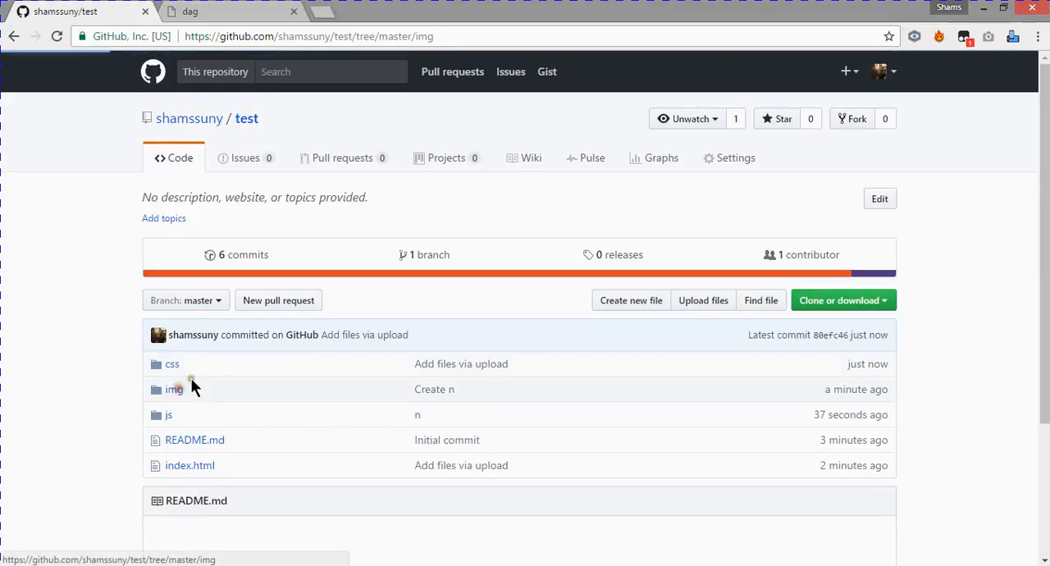
pyautogui.click(112, 529)
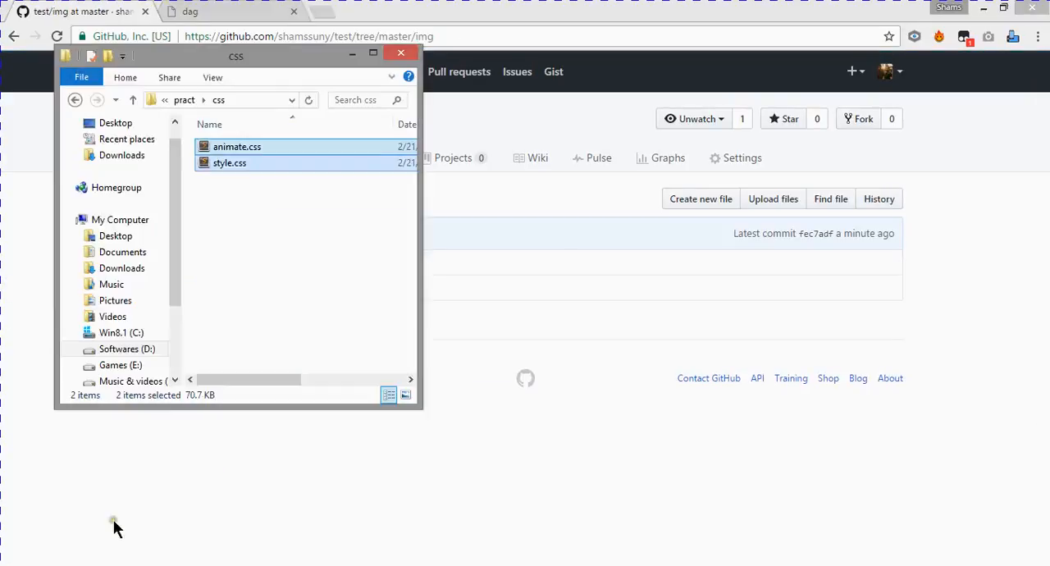
pyautogui.click(215, 212)
pyautogui.click(132, 99)
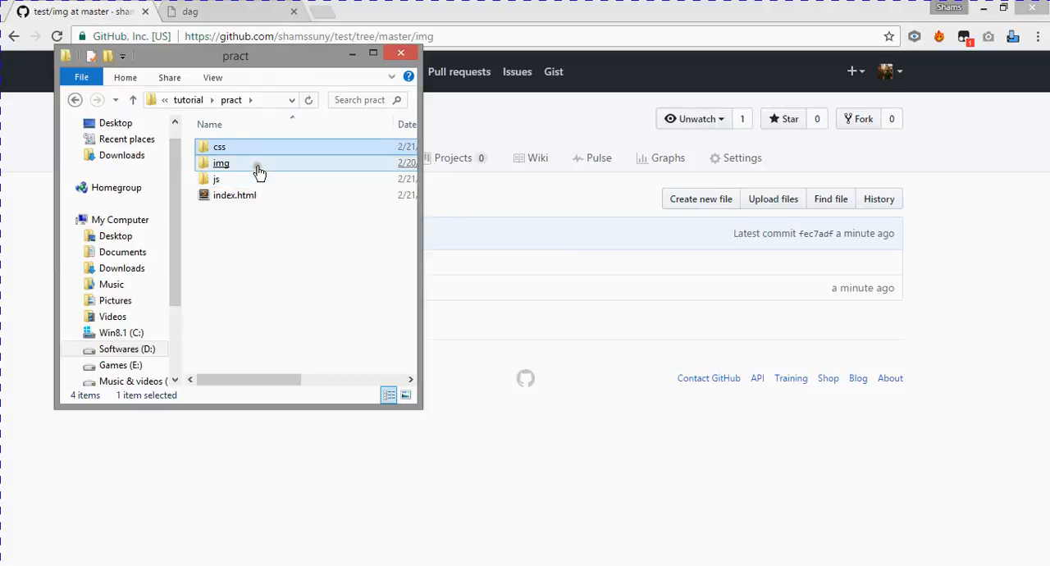
pyautogui.doubleClick(258, 170)
pyautogui.click(246, 183)
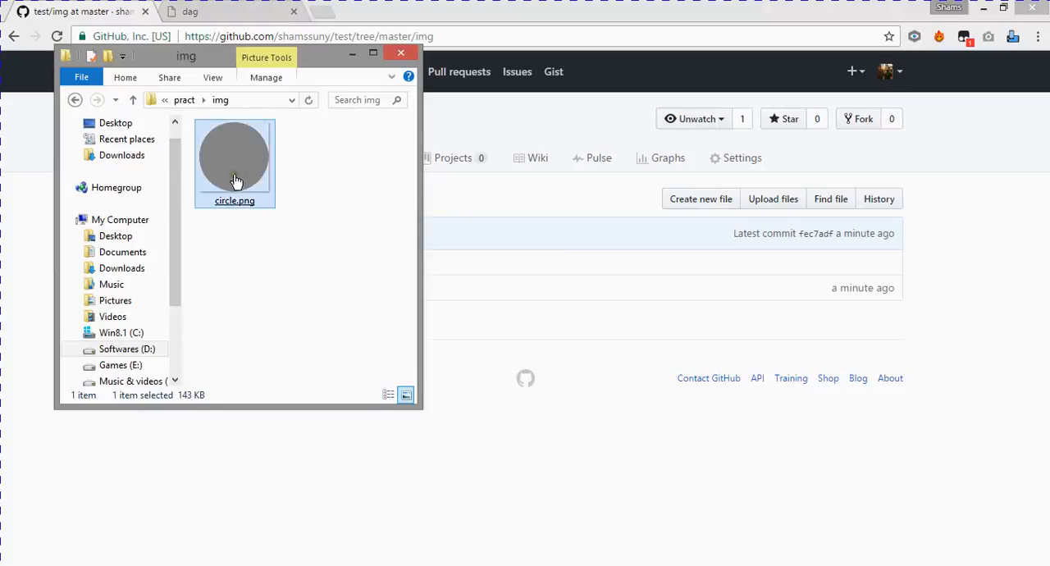
pyautogui.moveTo(235, 180); pyautogui.dragTo(535, 331)
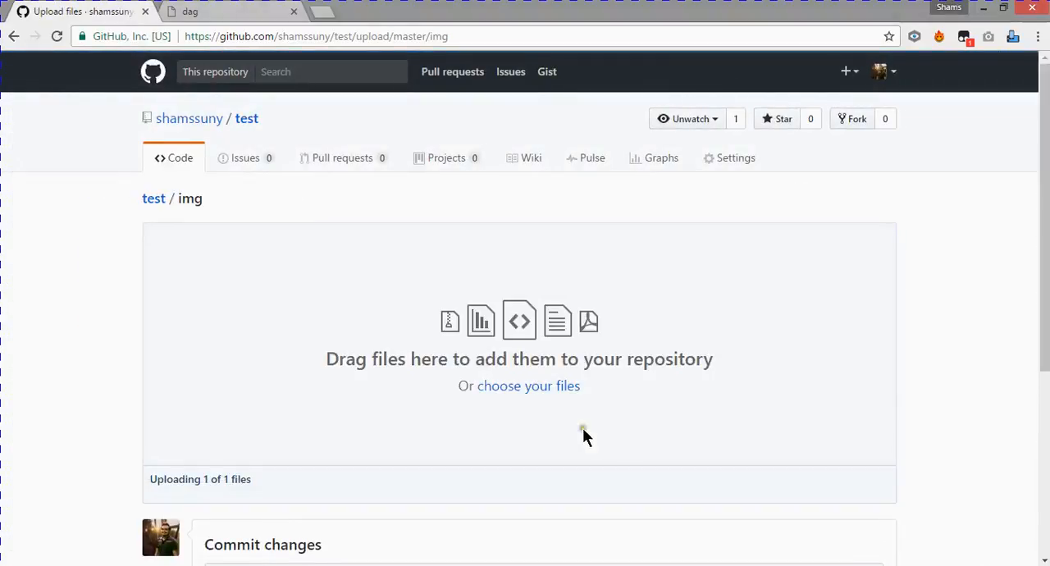
# - Try to commit the circle.png upload directly to the master branch and go back to the img upload page
pyautogui.scroll(-4, 582, 427)
pyautogui.click(271, 448)
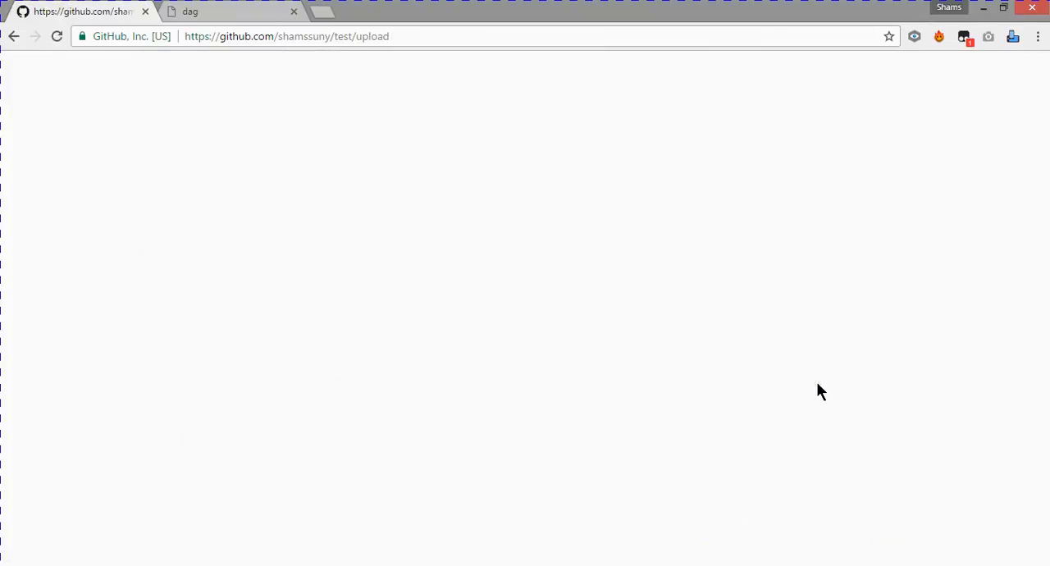
pyautogui.click(11, 39)
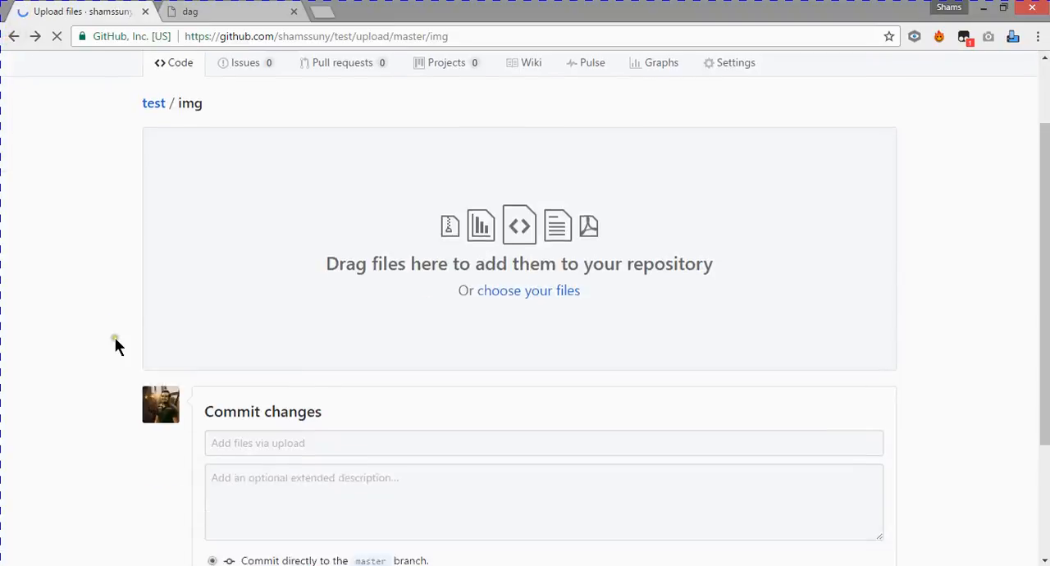
# - Add circle.png to the img folder's upload again and commit it directly to the master branch once it has uploaded
pyautogui.scroll(-2, 115, 337)
pyautogui.click(101, 565)
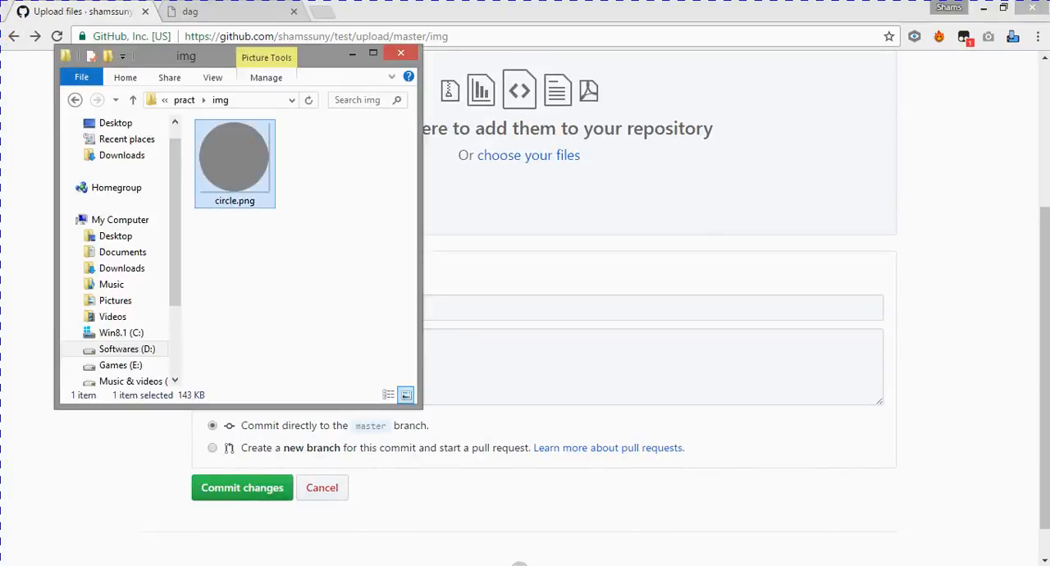
pyautogui.moveTo(238, 160); pyautogui.dragTo(557, 220)
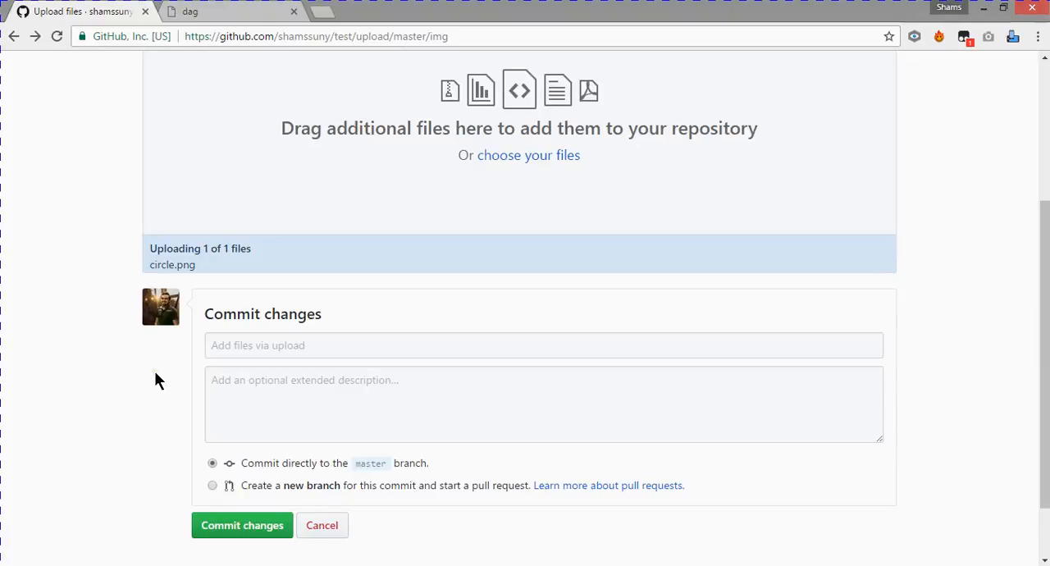
pyautogui.scroll(-1, 154, 370)
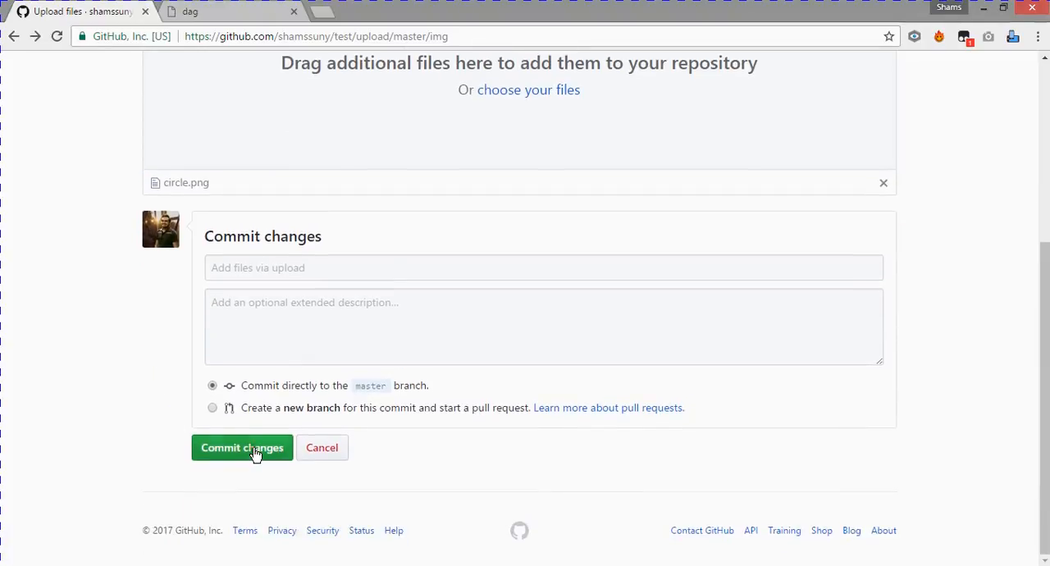
pyautogui.click(255, 453)
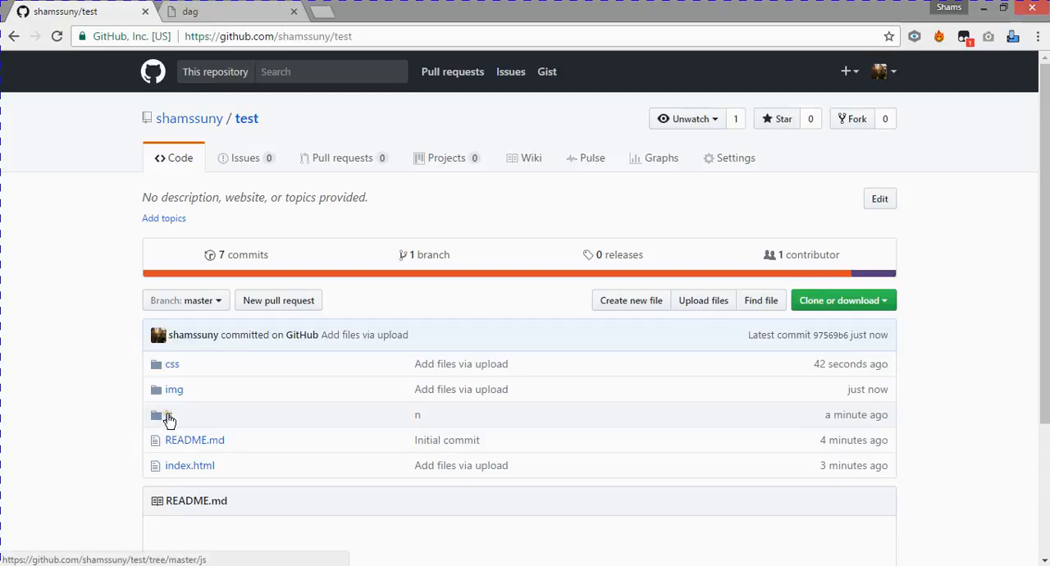
# - Upload wow.min.js from the pract project's js folder into the repository's js folder and commit it directly to the master branch
pyautogui.click(169, 415)
pyautogui.hotkey('alt', 'Tab')
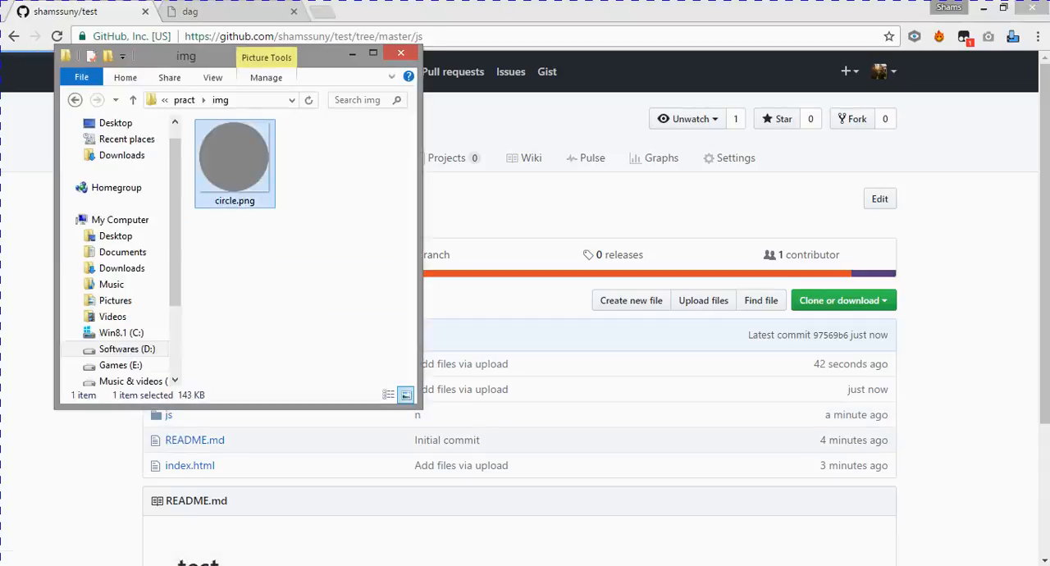
pyautogui.click(133, 99)
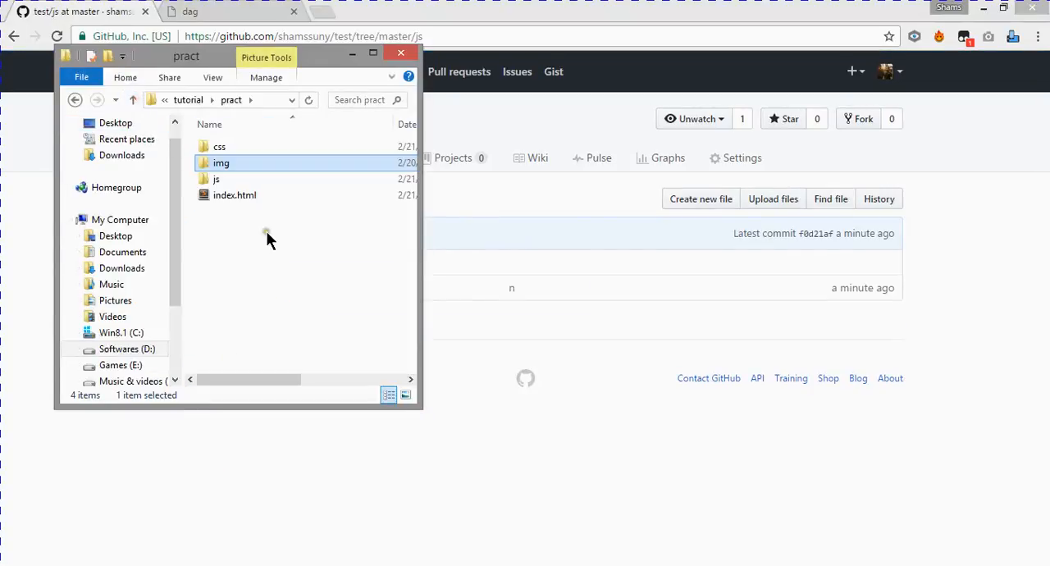
pyautogui.doubleClick(270, 180)
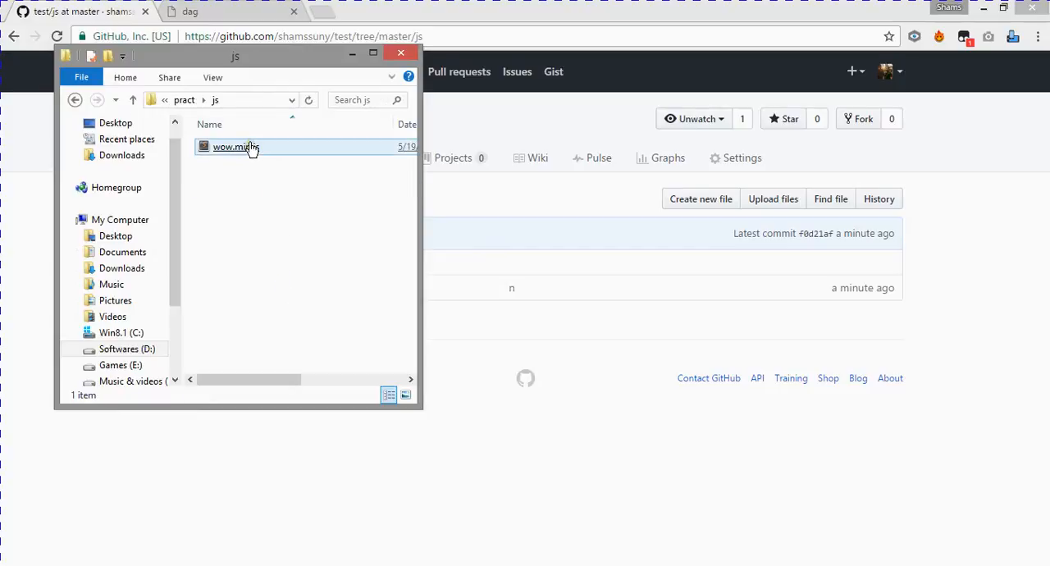
pyautogui.moveTo(250, 149); pyautogui.dragTo(602, 433)
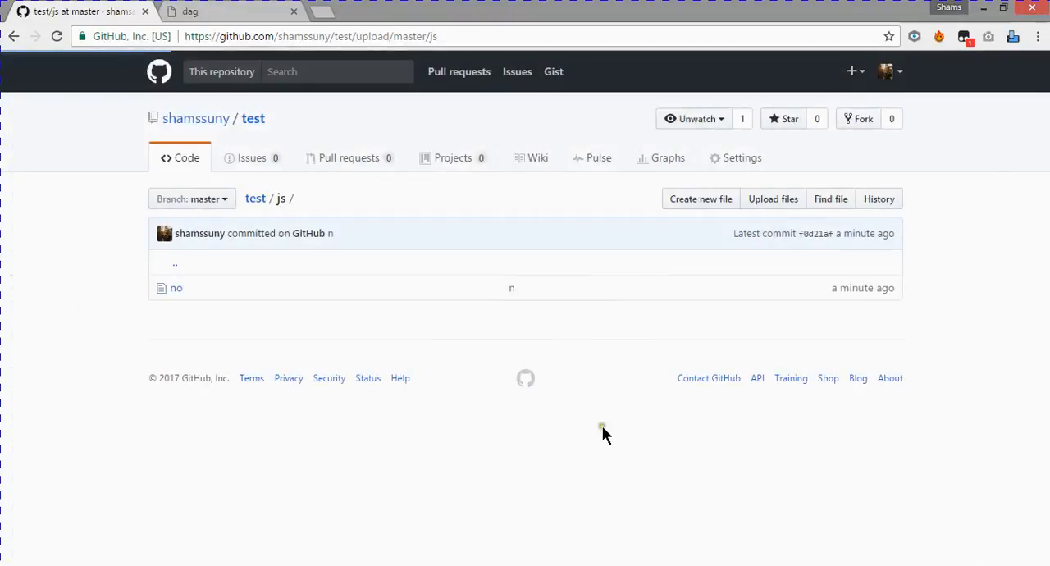
pyautogui.scroll(-4, 105, 371)
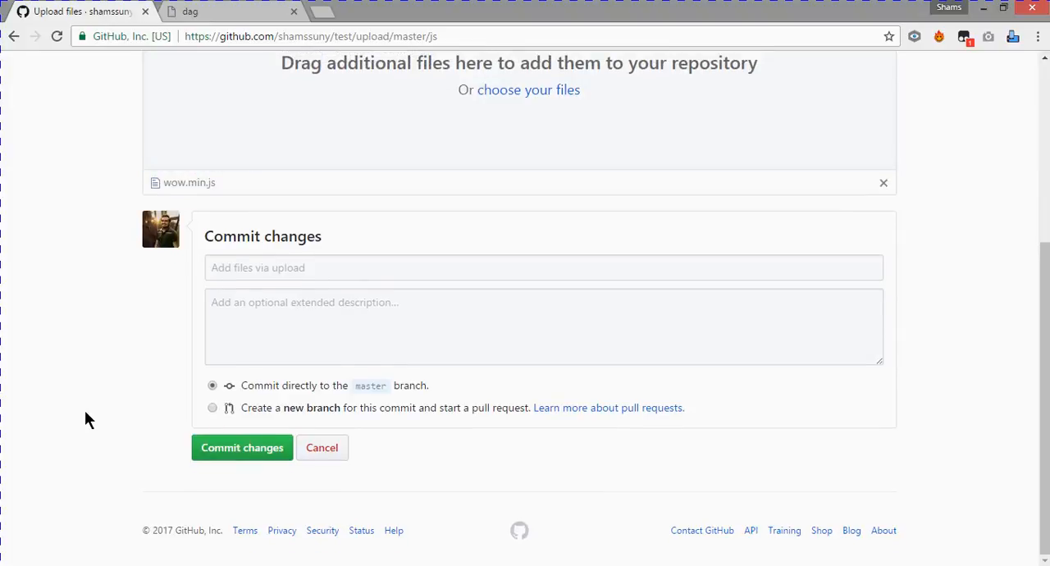
pyautogui.click(226, 451)
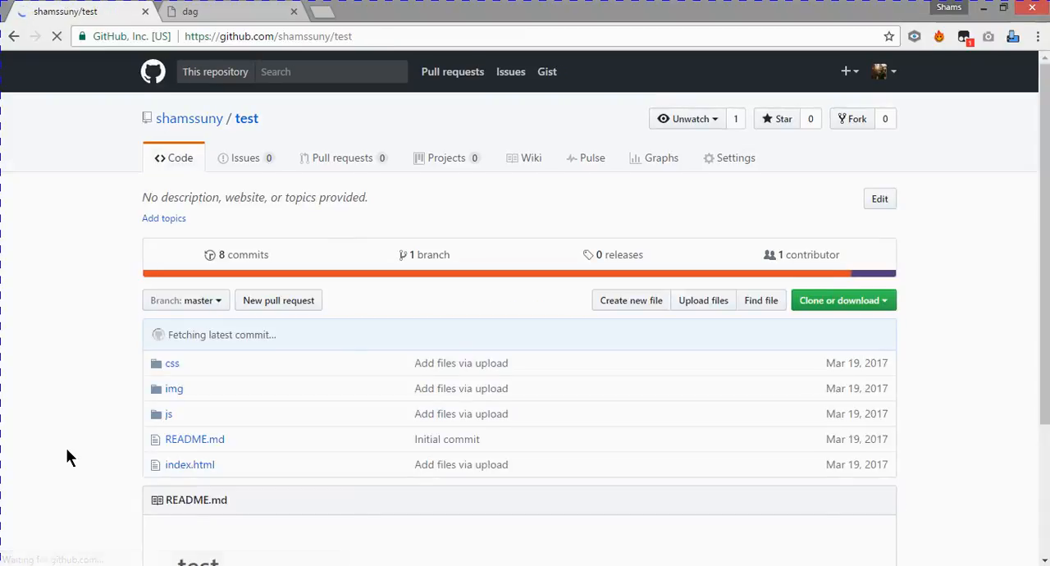
# - Compare the folders and files of the local pract project with the root of the test repository
pyautogui.scroll(-2, 68, 457)
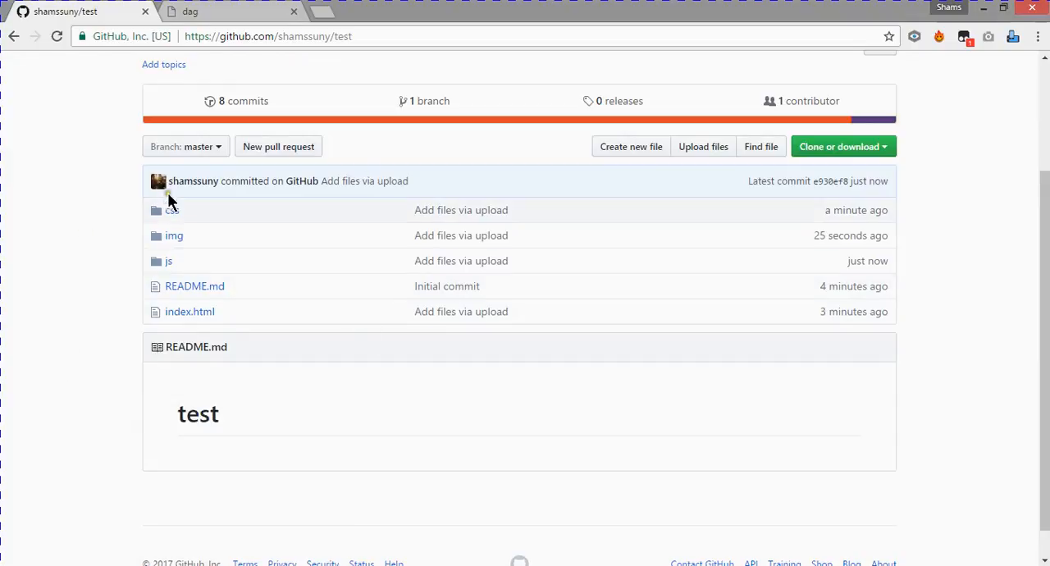
pyautogui.click(82, 565)
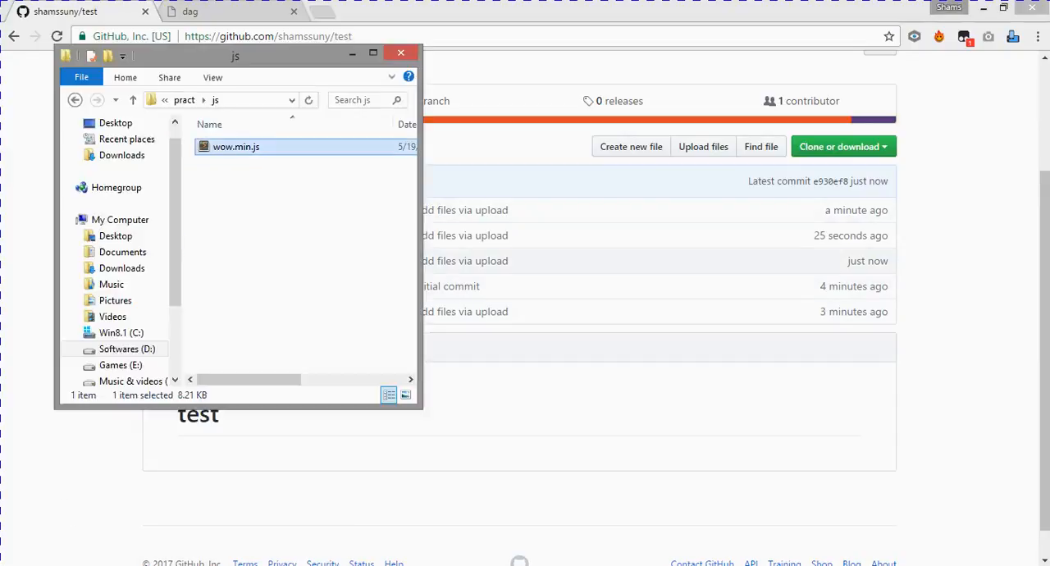
pyautogui.click(134, 103)
pyautogui.click(249, 289)
pyautogui.moveTo(284, 68); pyautogui.dragTo(719, 97)
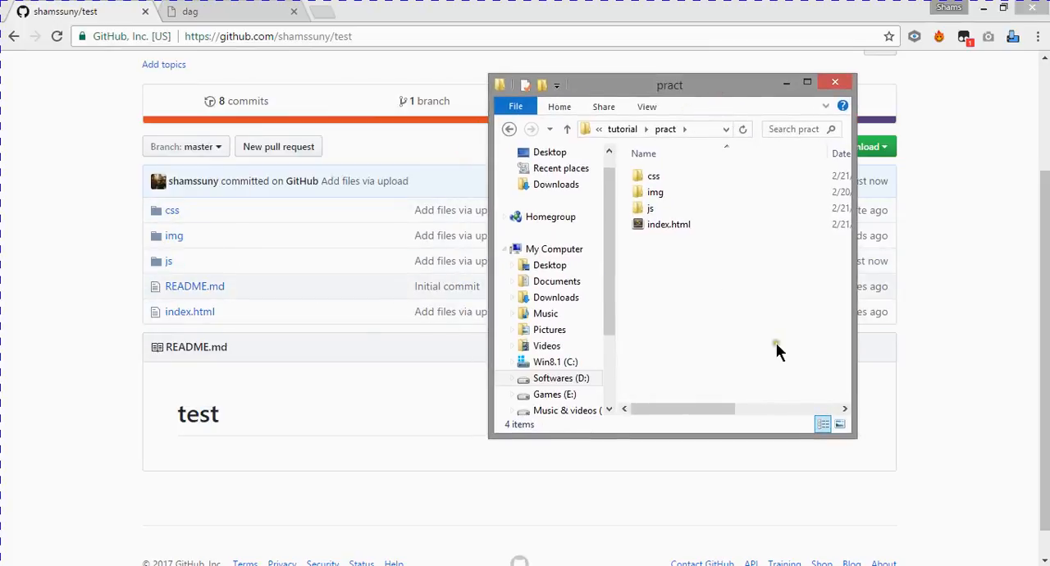
pyautogui.click(25, 343)
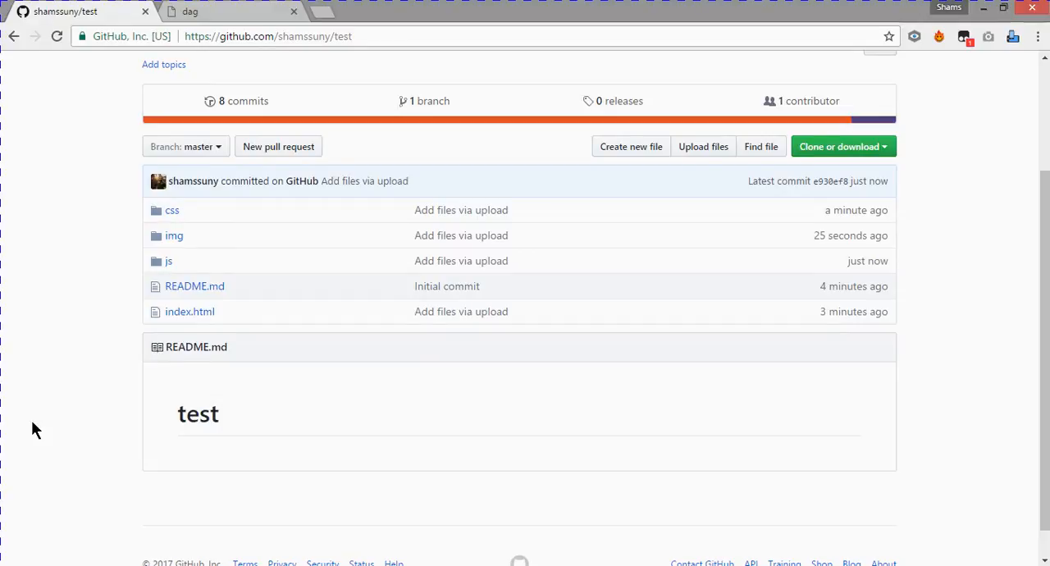
# - In the test repository's settings, set the GitHub Pages source to master branch and save it
pyautogui.scroll(1, 31, 420)
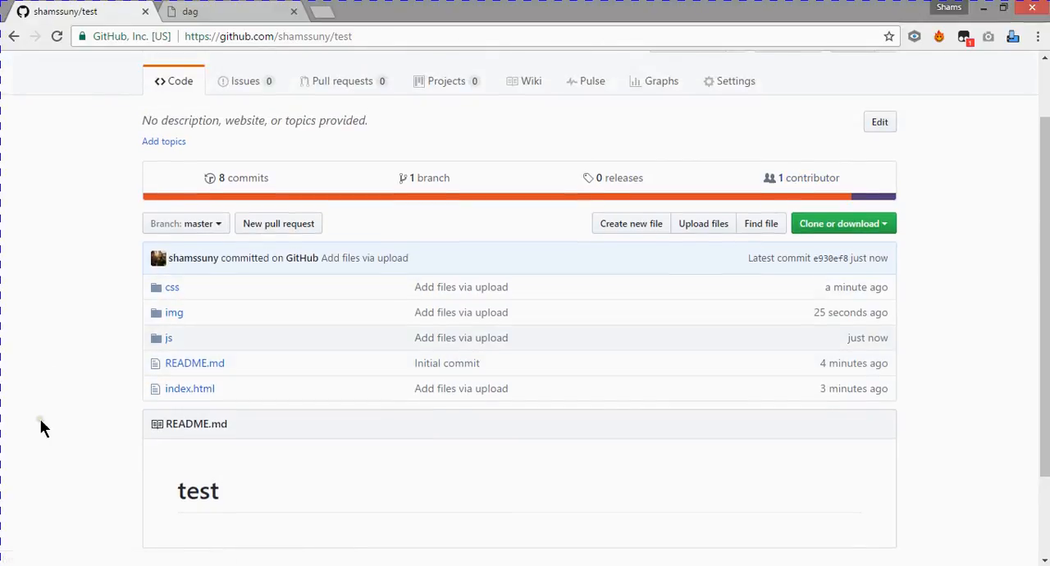
pyautogui.scroll(1, 115, 341)
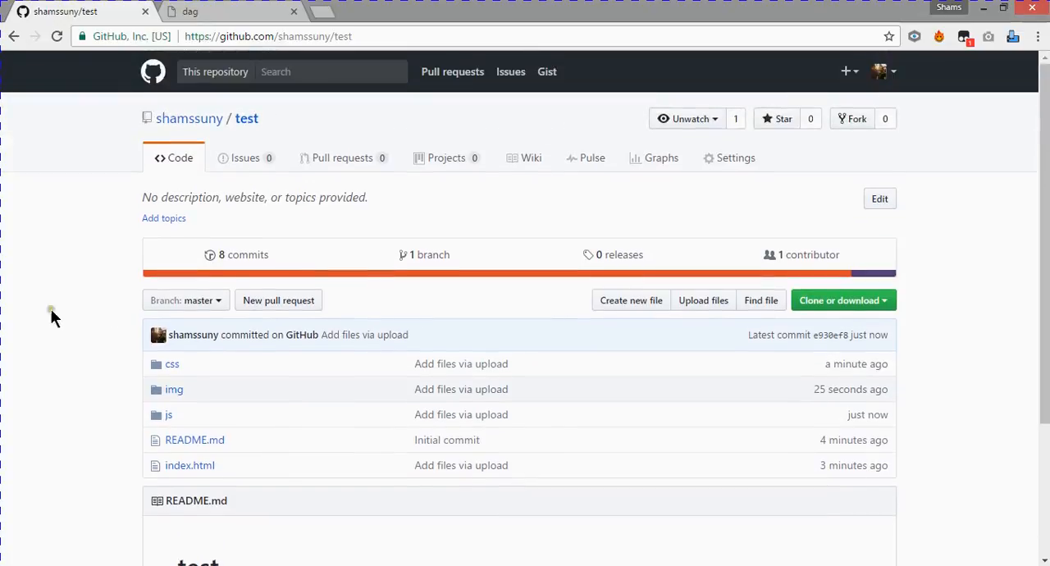
pyautogui.click(734, 165)
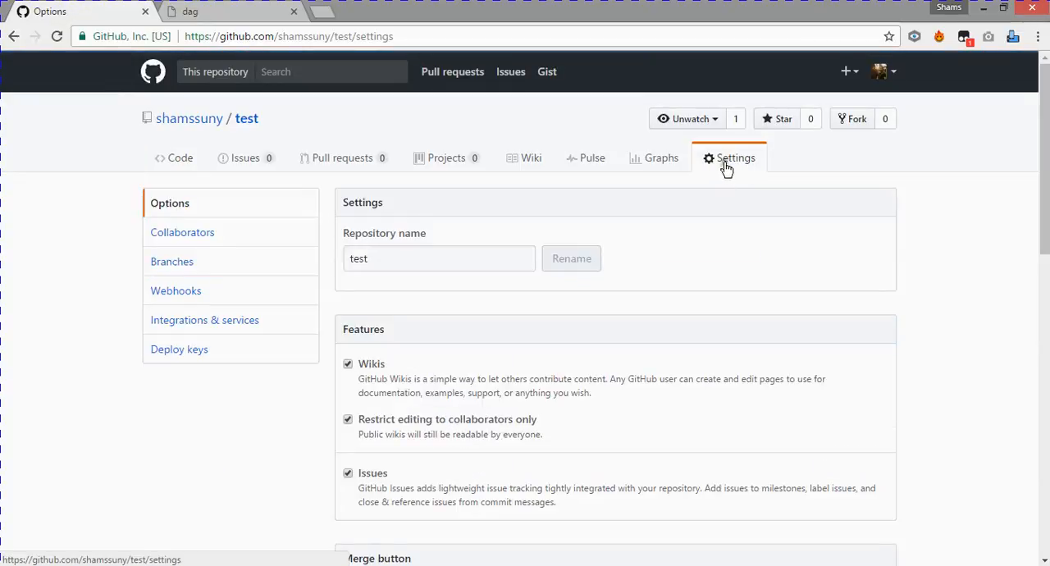
pyautogui.scroll(-6, 698, 218)
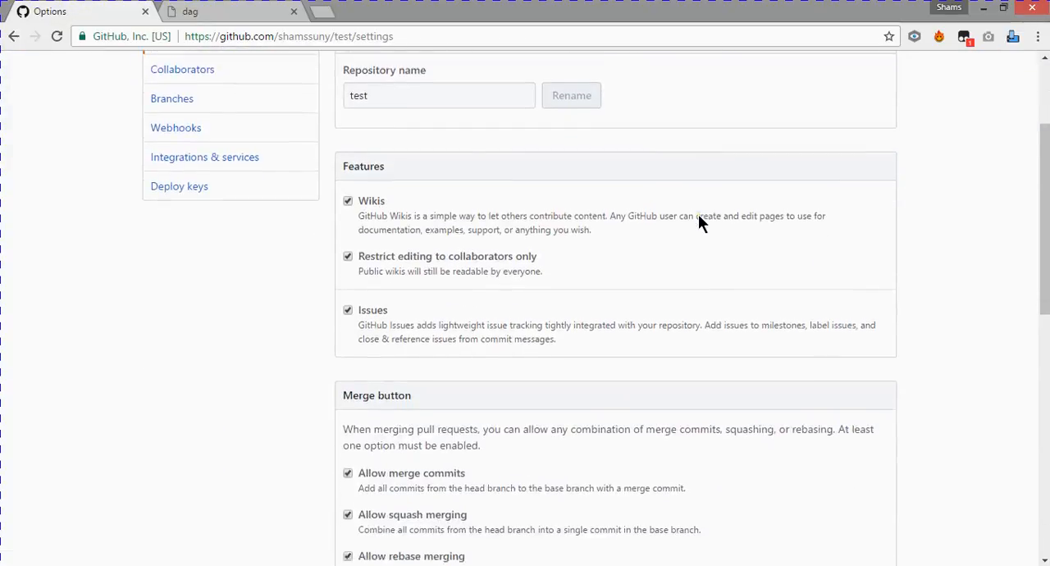
pyautogui.scroll(-2, 698, 219)
pyautogui.scroll(1, 511, 263)
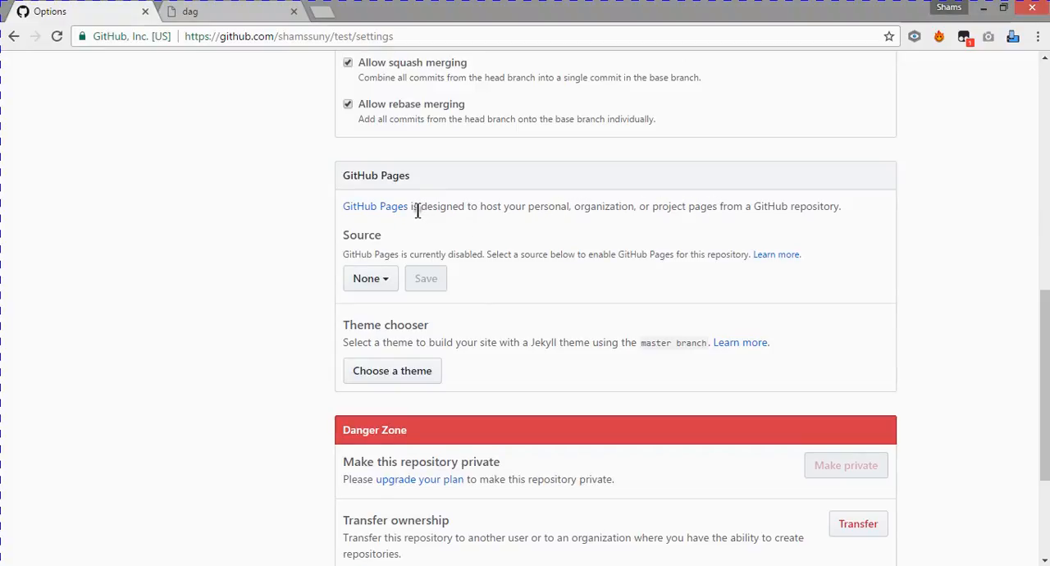
pyautogui.moveTo(417, 207); pyautogui.dragTo(580, 206)
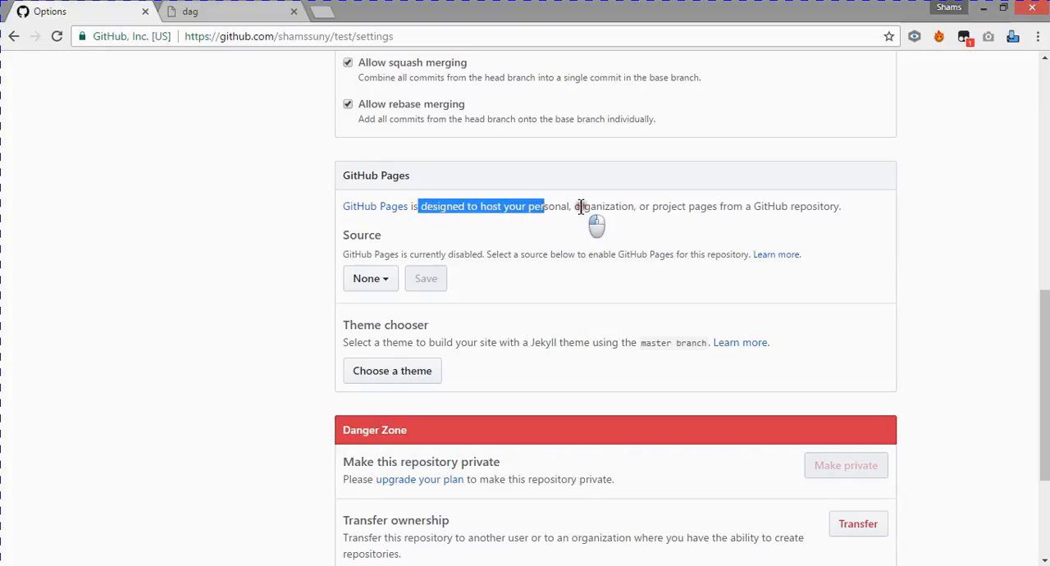
pyautogui.click(581, 206)
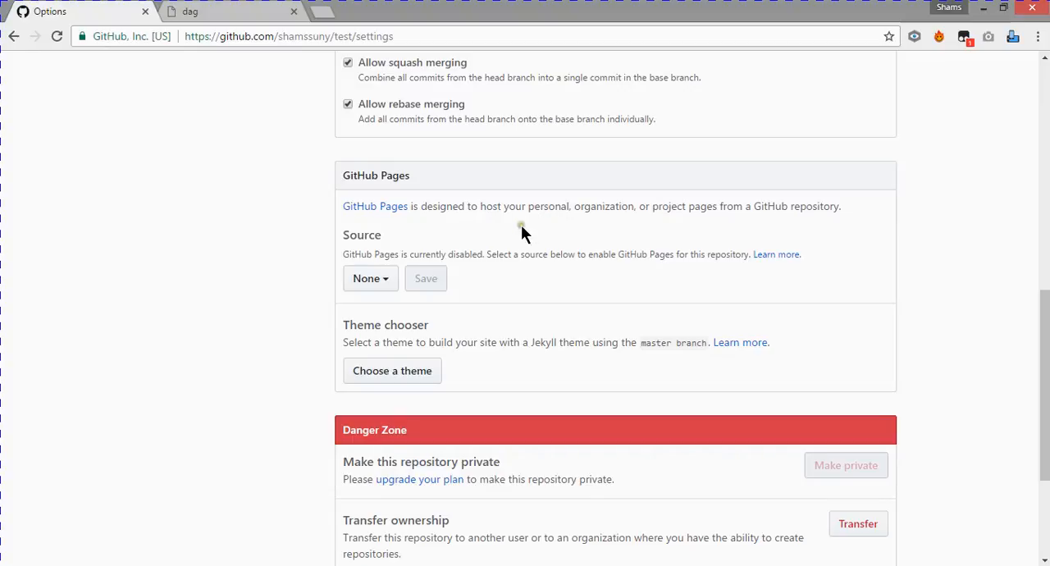
pyautogui.click(381, 280)
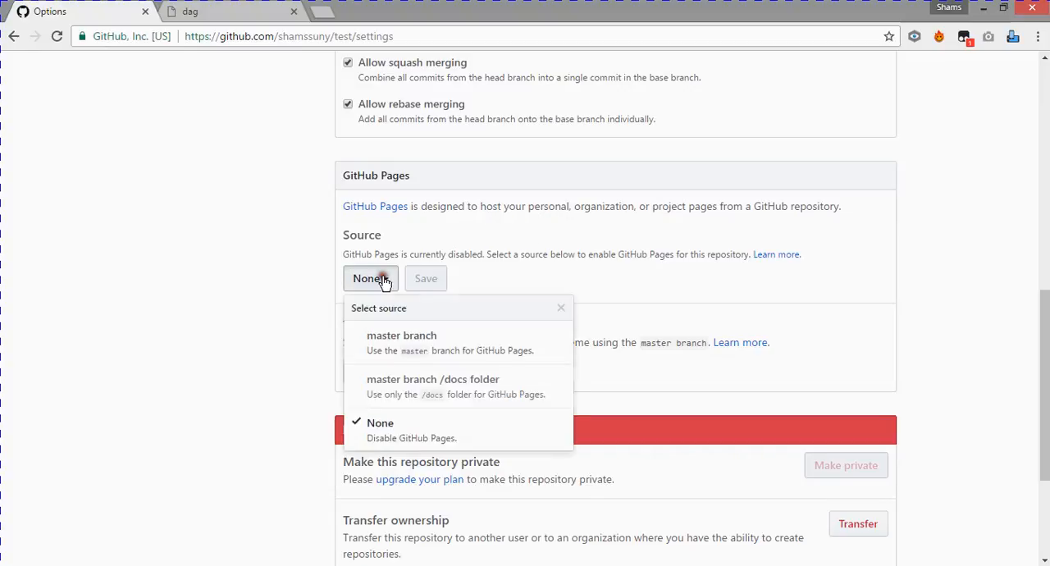
pyautogui.click(405, 336)
pyautogui.click(480, 279)
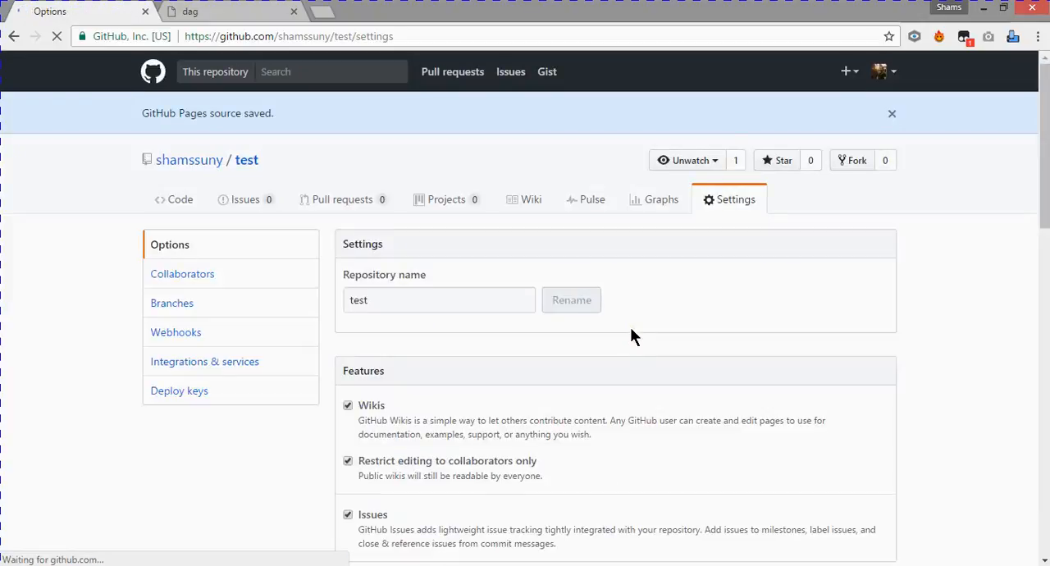
# - Refresh the repository settings to check the GitHub Pages status and view the published site in a new tab
pyautogui.scroll(-7, 777, 361)
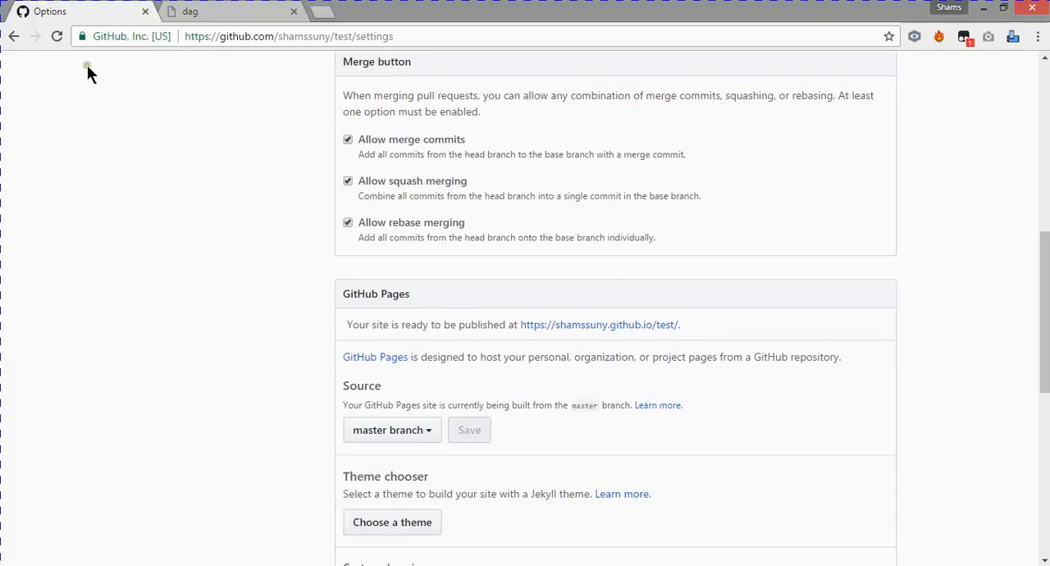
pyautogui.click(56, 37)
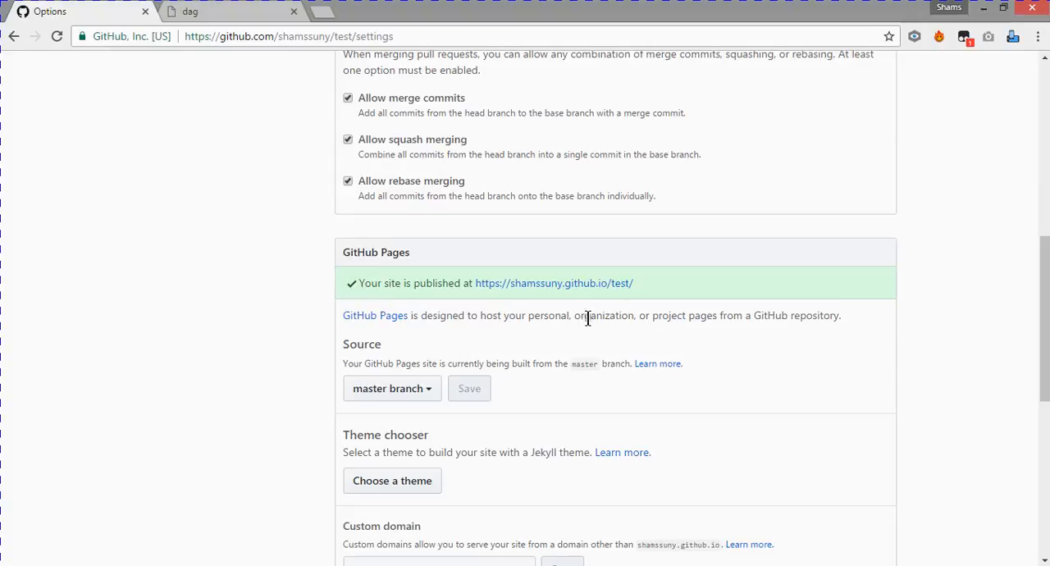
pyautogui.middleClick(534, 283)
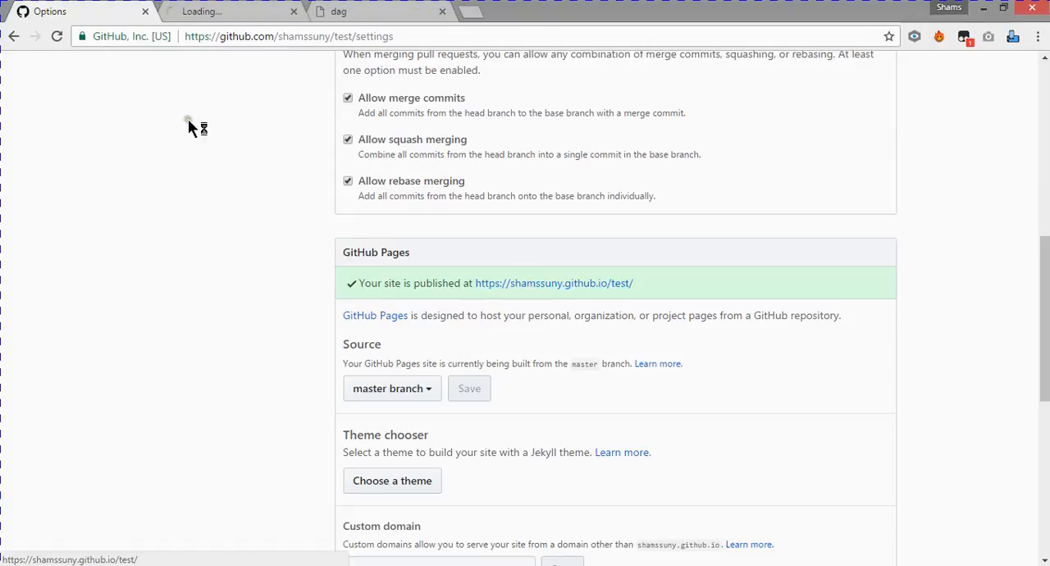
pyautogui.click(177, 10)
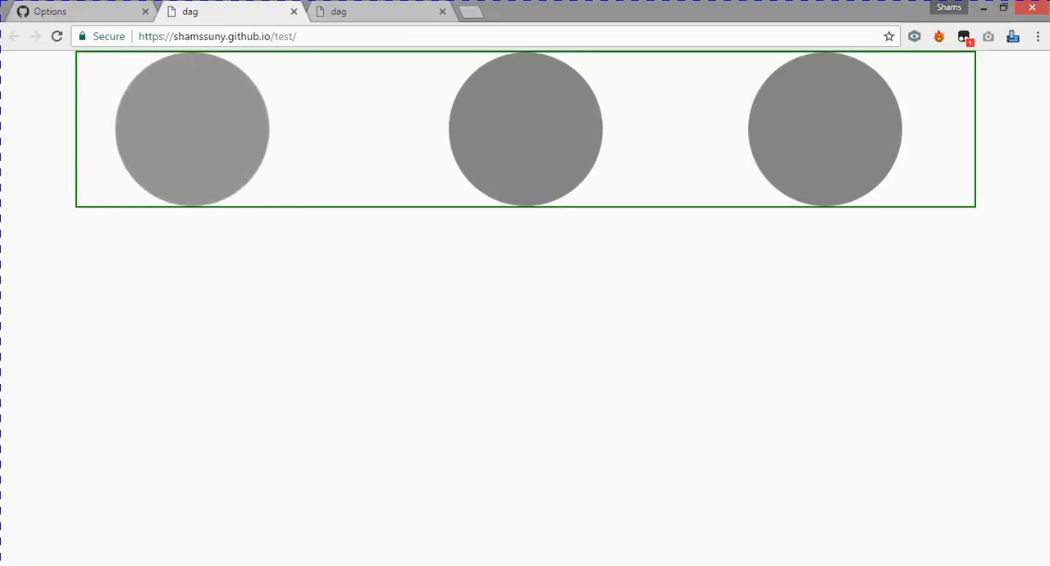
# - Return from the published site to the repository's GitHub Pages settings
pyautogui.click(316, 565)
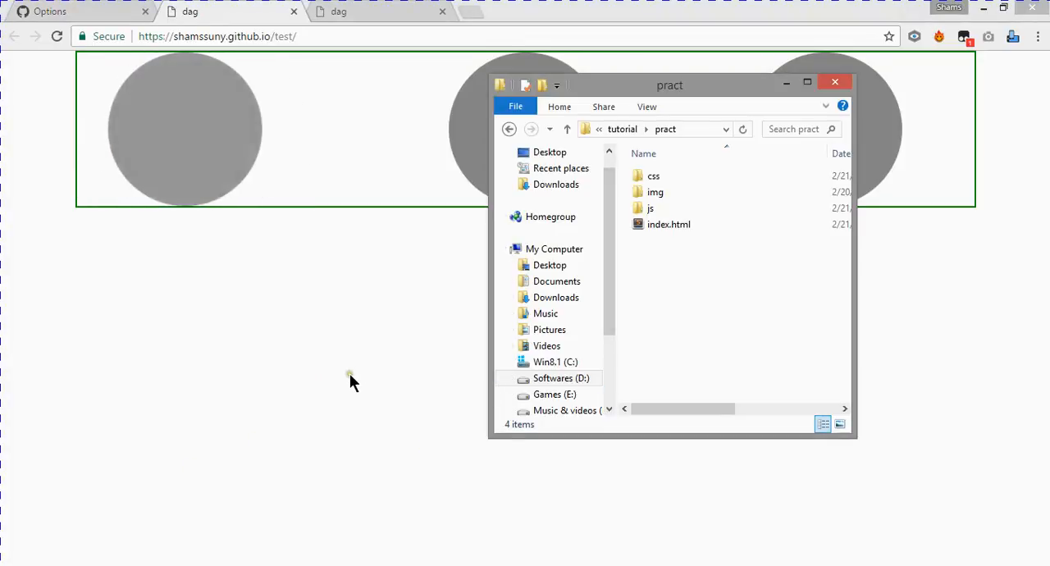
pyautogui.click(350, 374)
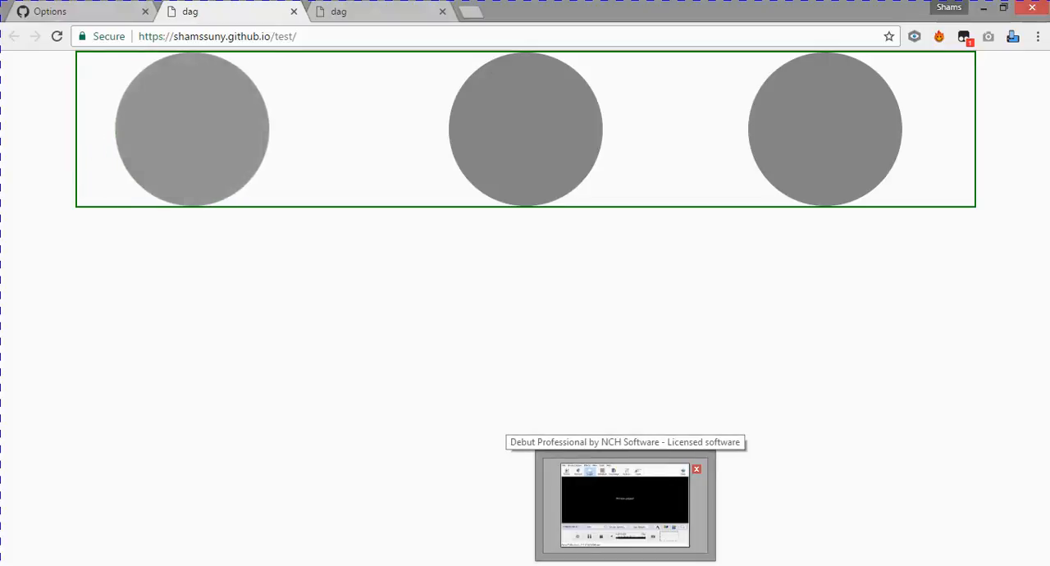
pyautogui.click(61, 13)
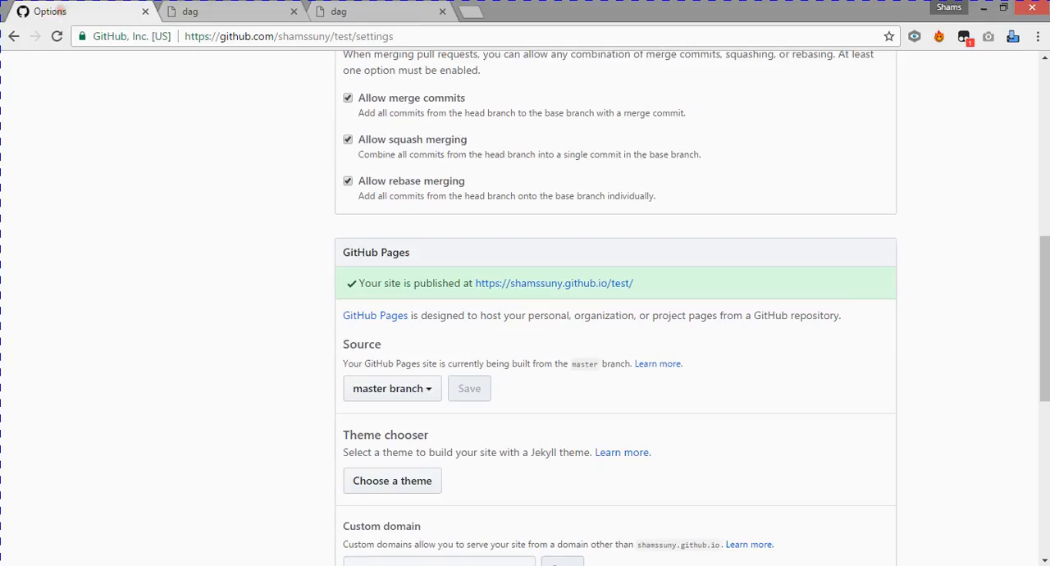